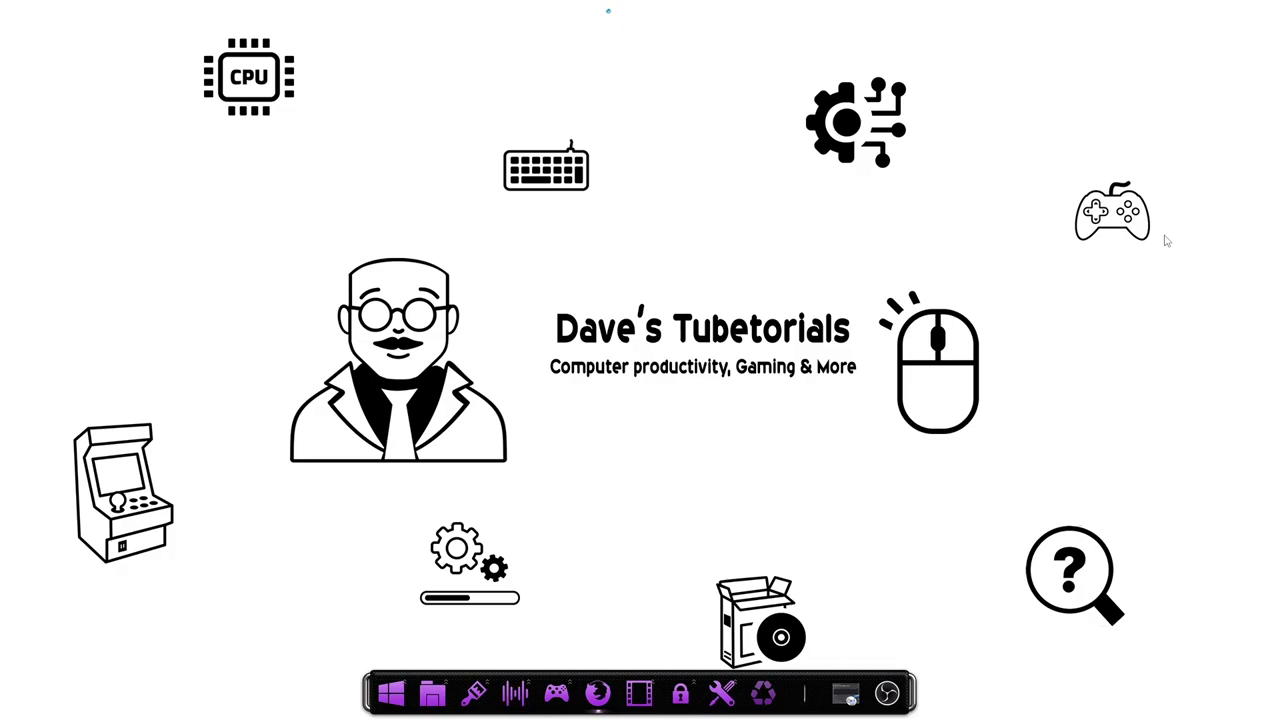
Open Firefox on freac.org's Downloads page and scroll through the version 1.1.7 installers.
left_click(612, 688)
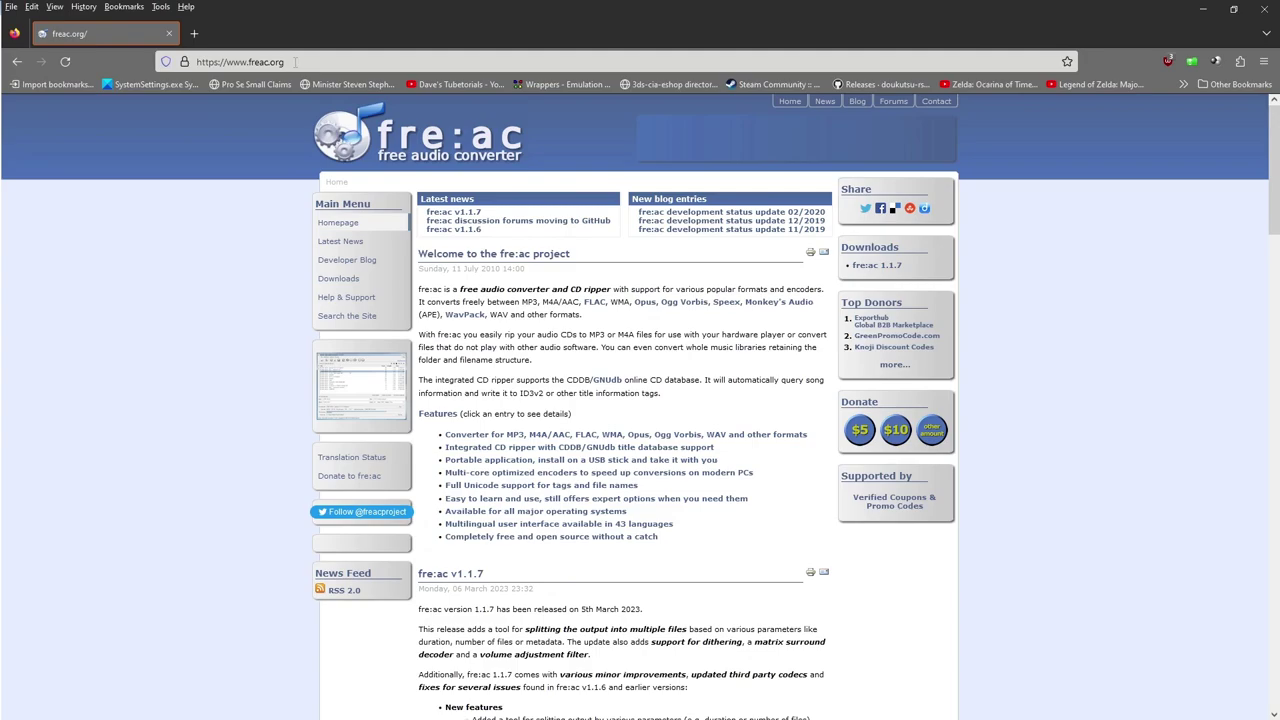
left_click(352, 285)
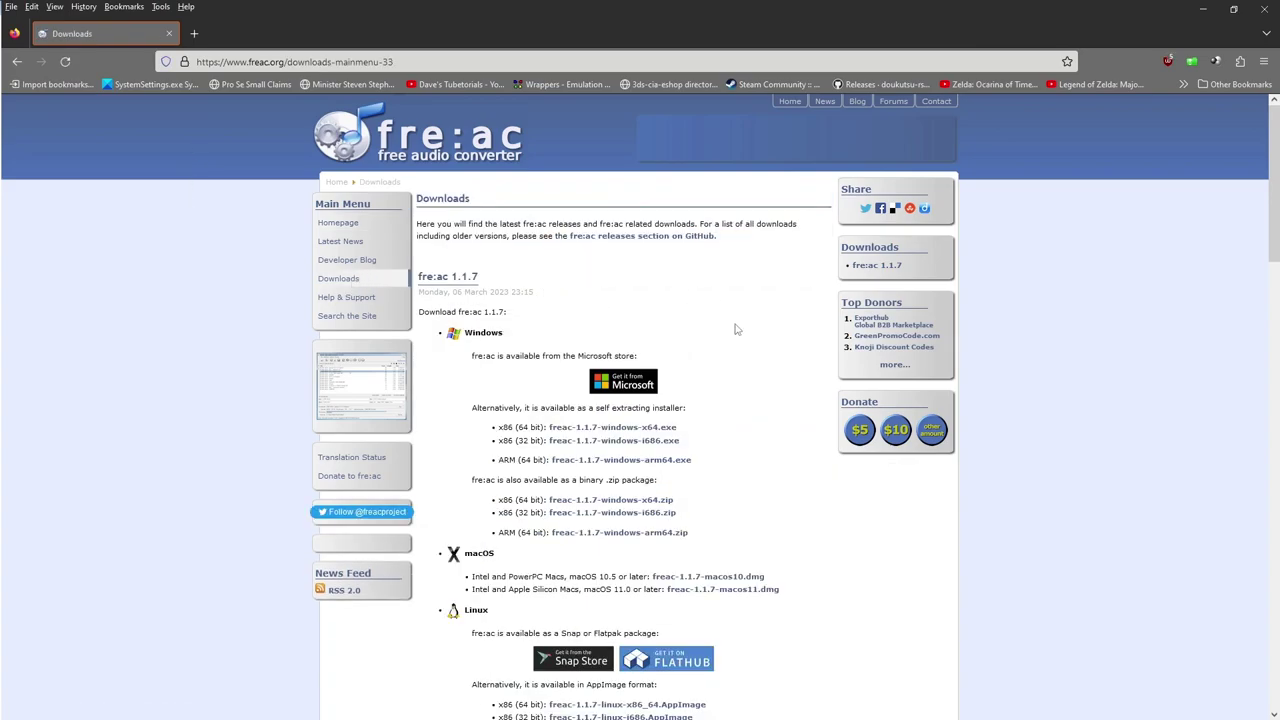
scroll(733, 326, "down", 1)
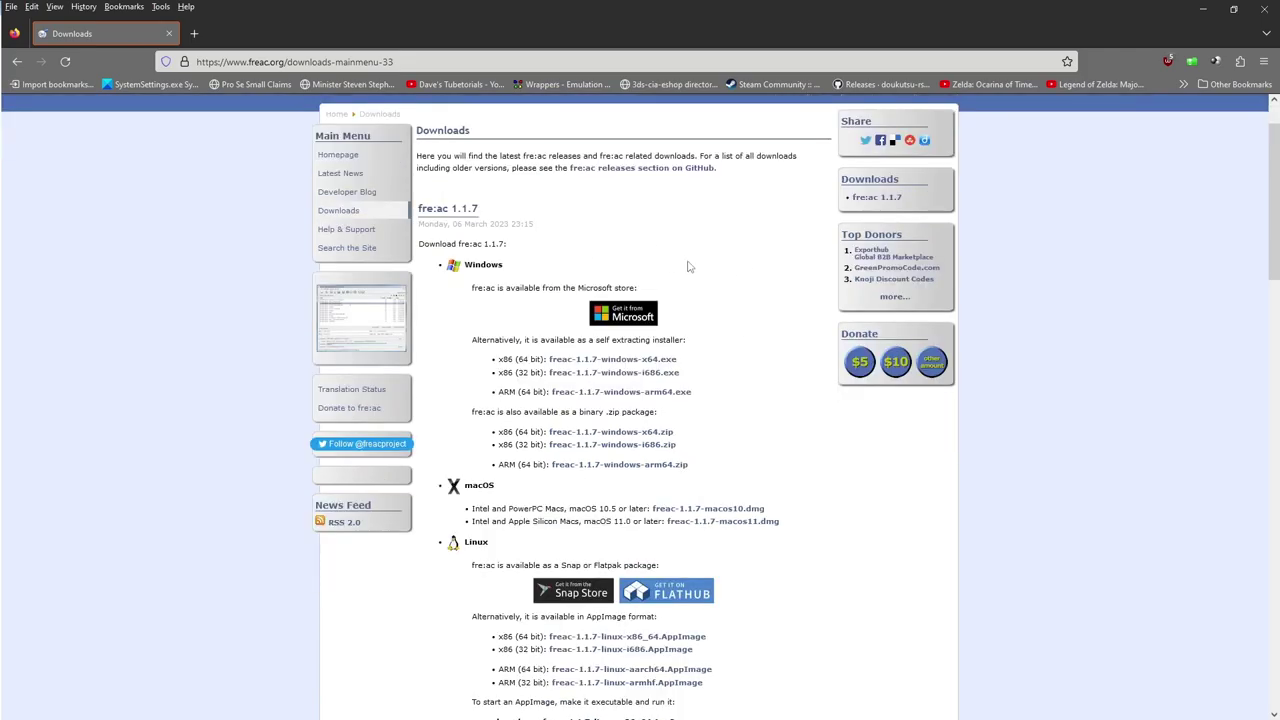
scroll(690, 265, "down", 4)
scroll(709, 279, "down", 4)
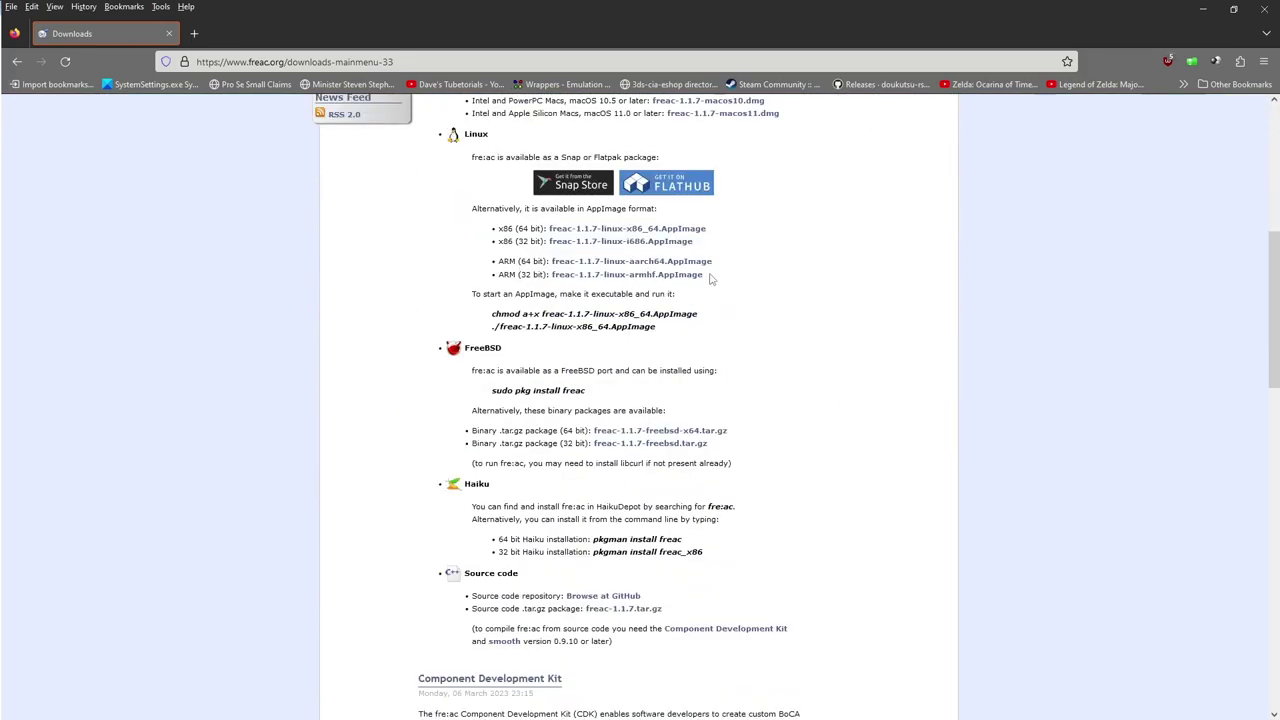
scroll(798, 412, "up", 3)
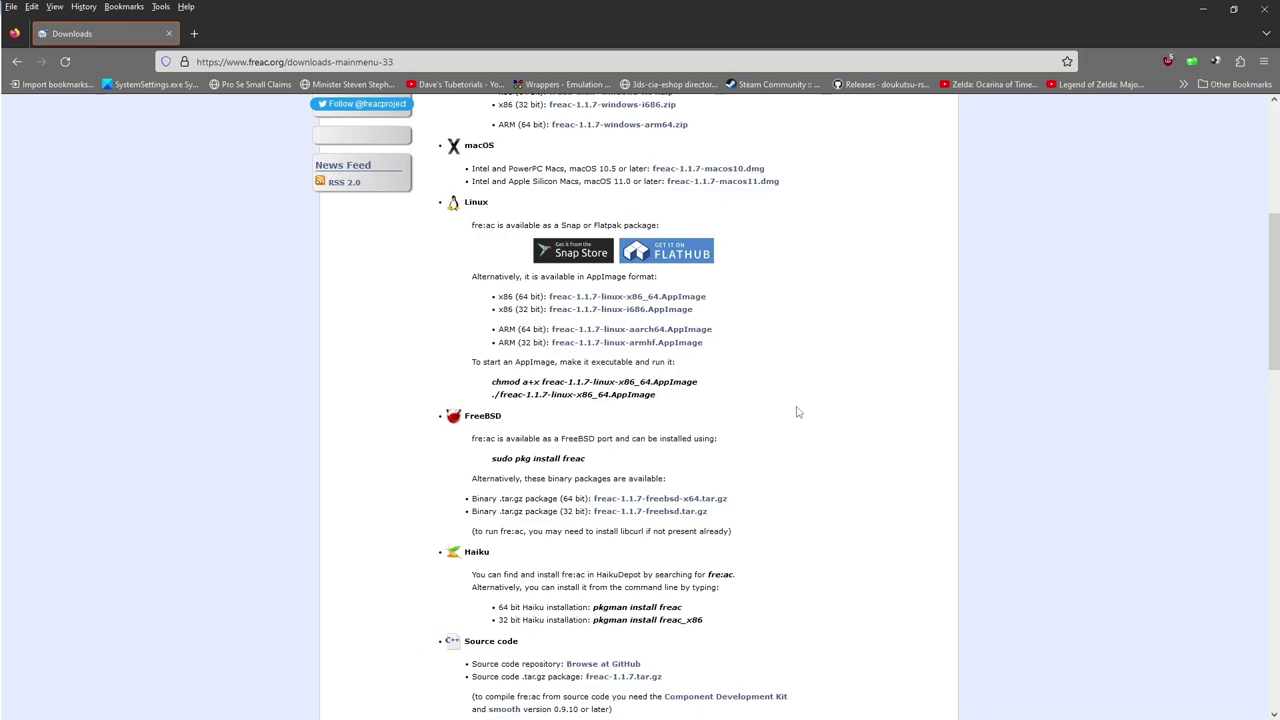
scroll(810, 410, "up", 6)
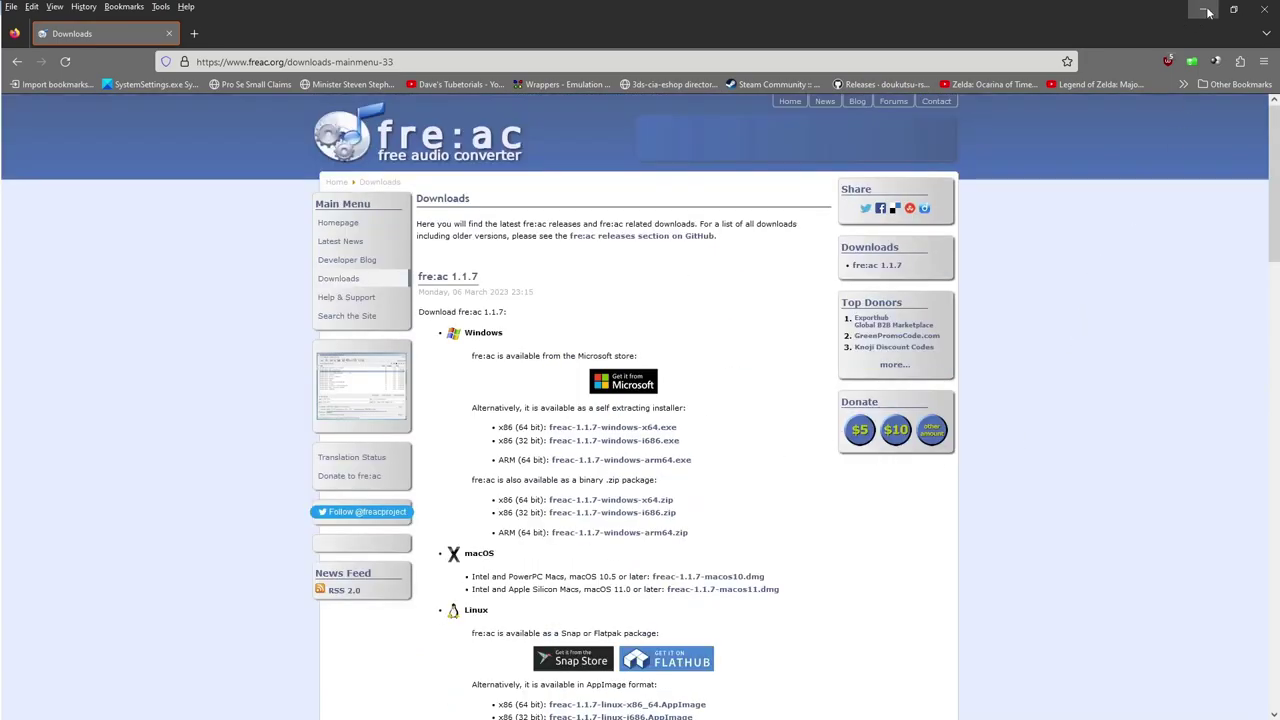
Minimize the browser, launch fre:ac and move its converter window further left.
left_click(1209, 12)
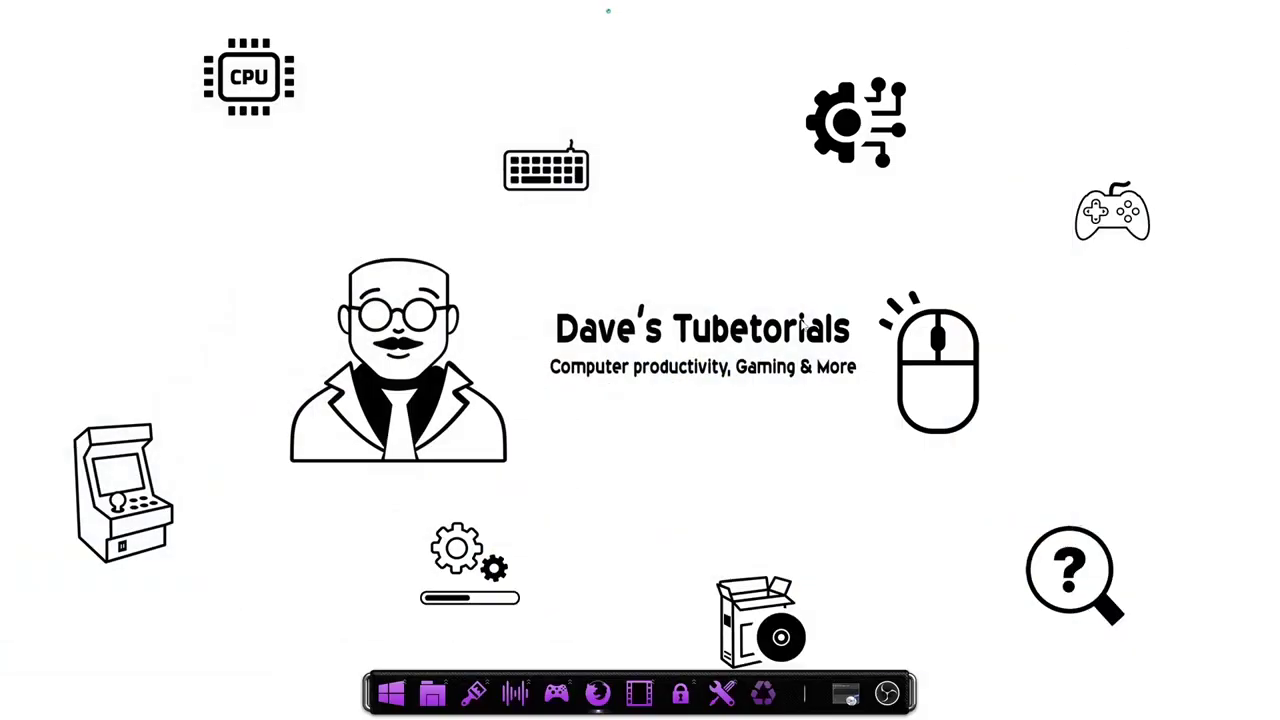
left_click(852, 694)
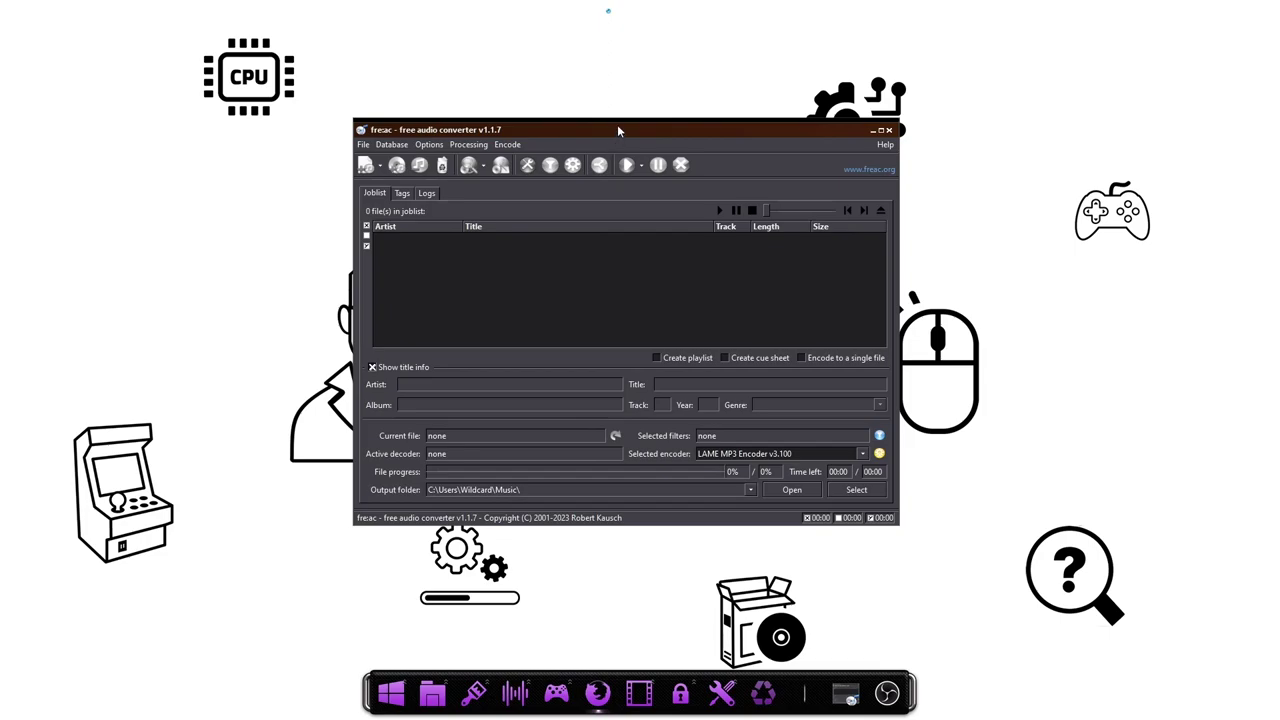
left_click_drag(620, 129, 528, 146)
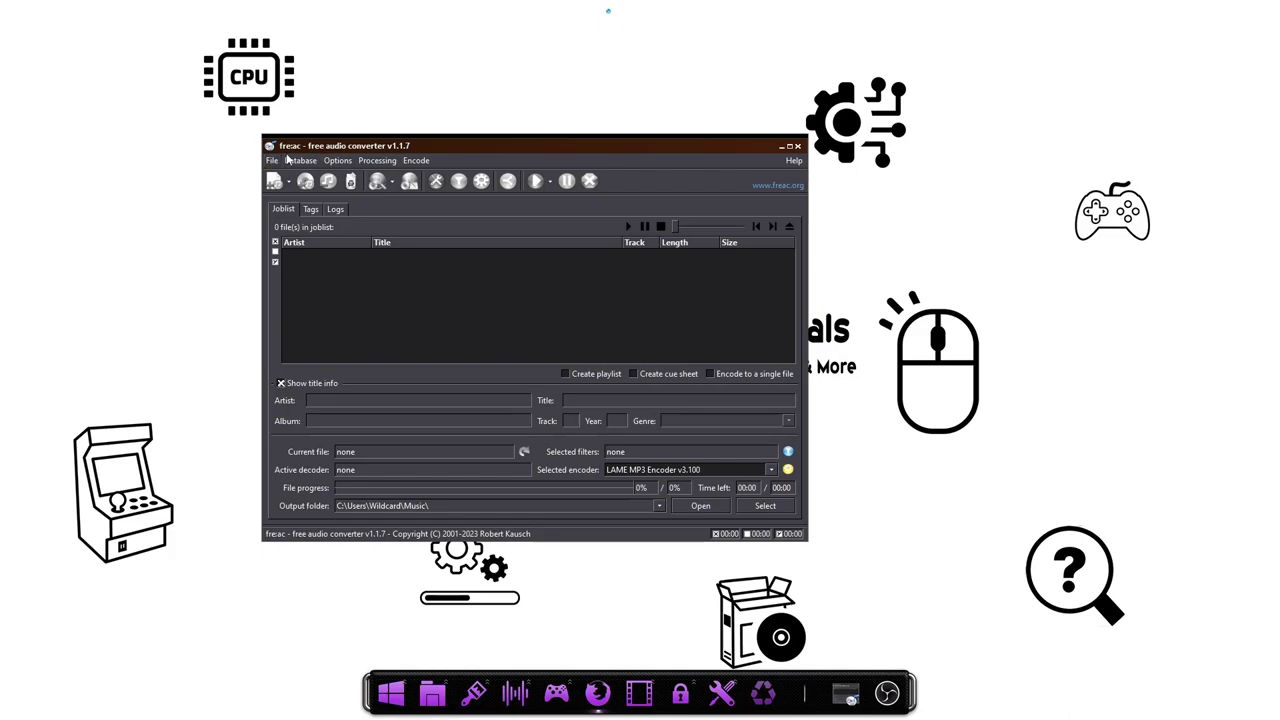
Browse the File menu's ways to add files and the Encode menu's commands.
left_click(274, 162)
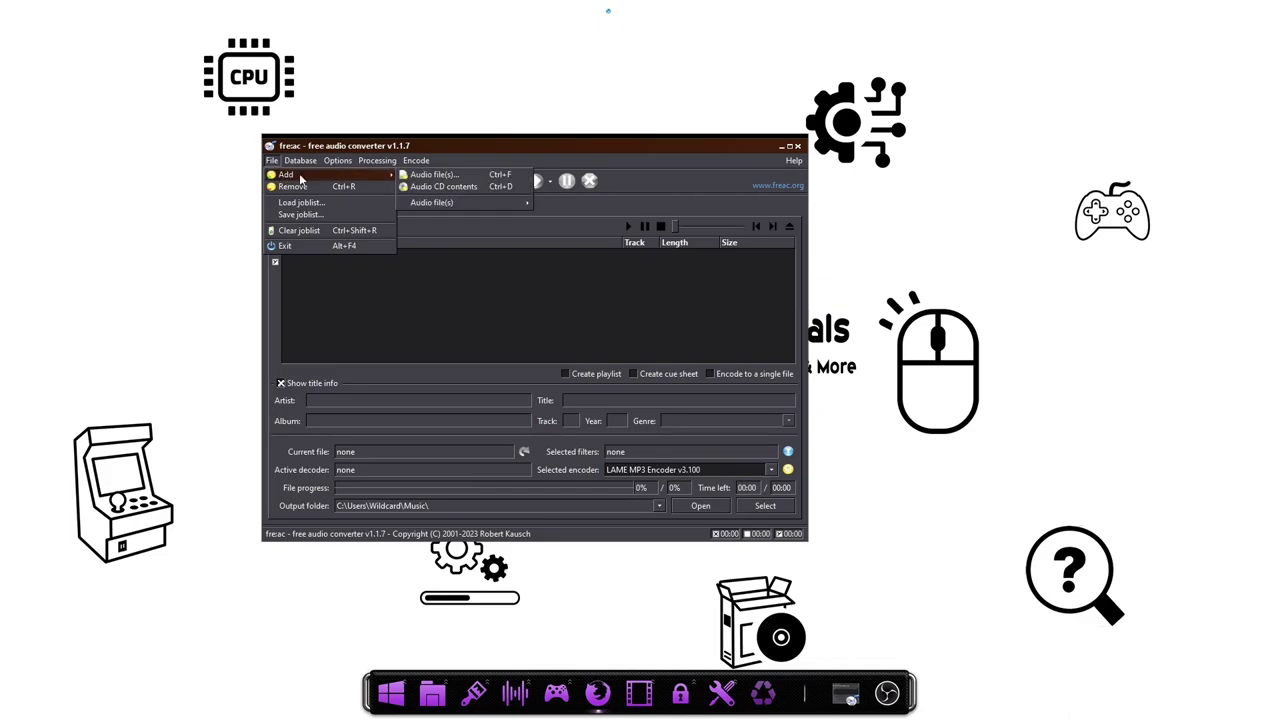
left_click(427, 157)
left_click(486, 146)
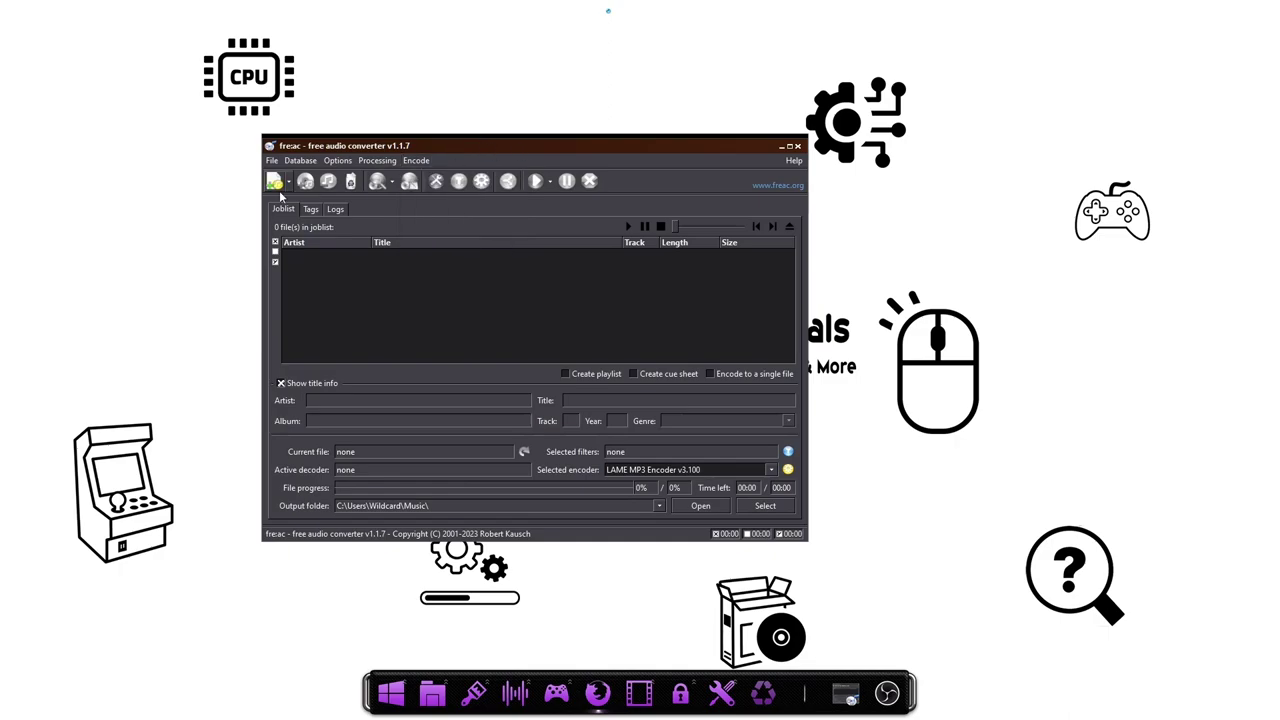
left_click(271, 160)
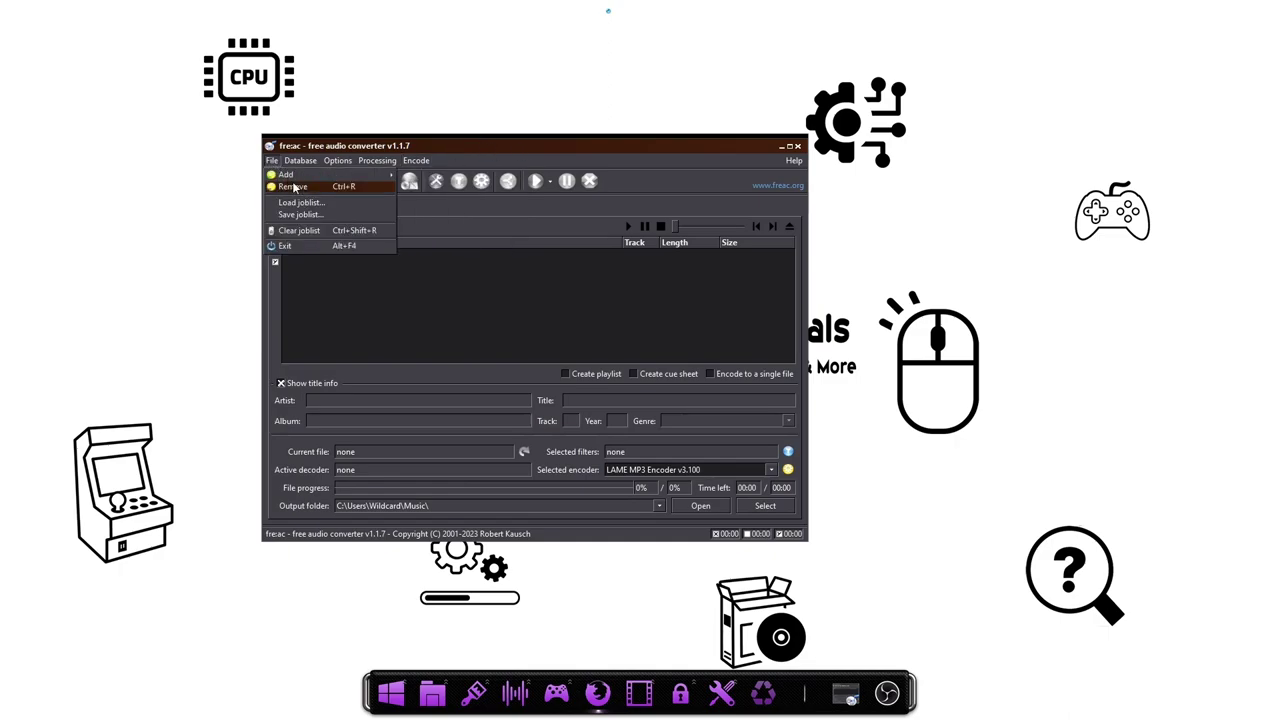
mouse_move(300, 178)
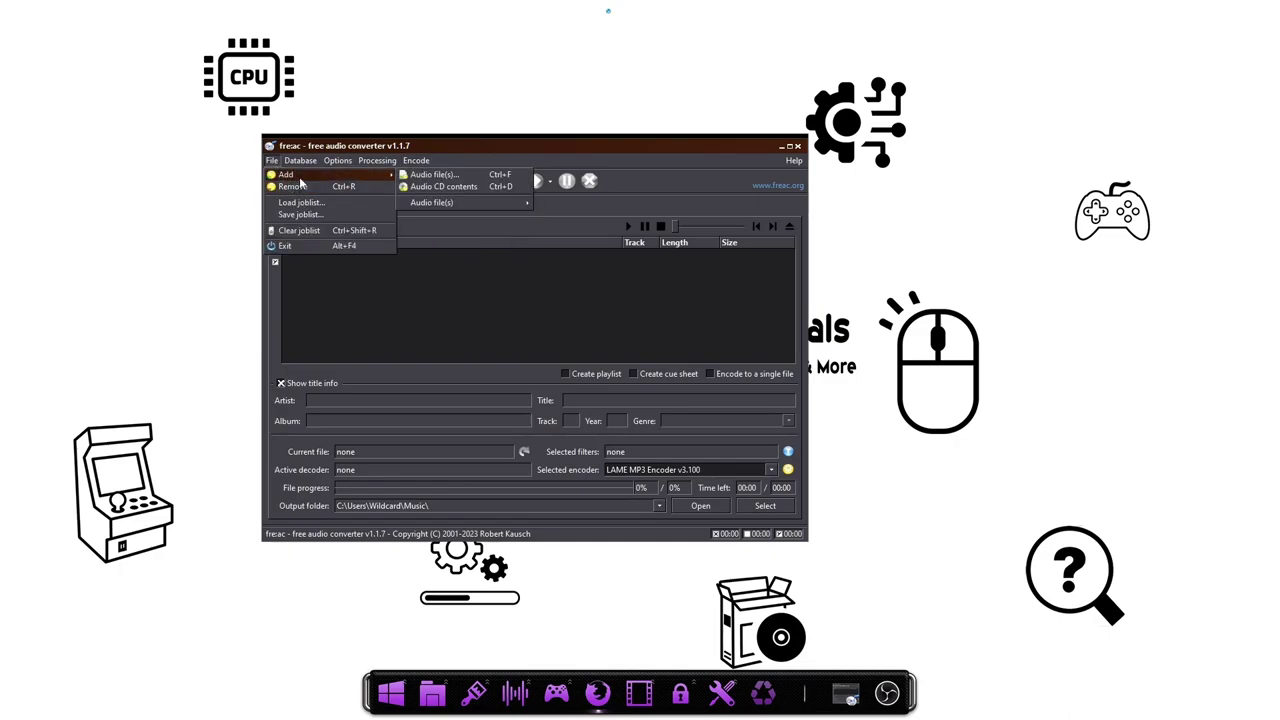
Look through the Database and Processing menus, then bring up the Options menu.
left_click(441, 187)
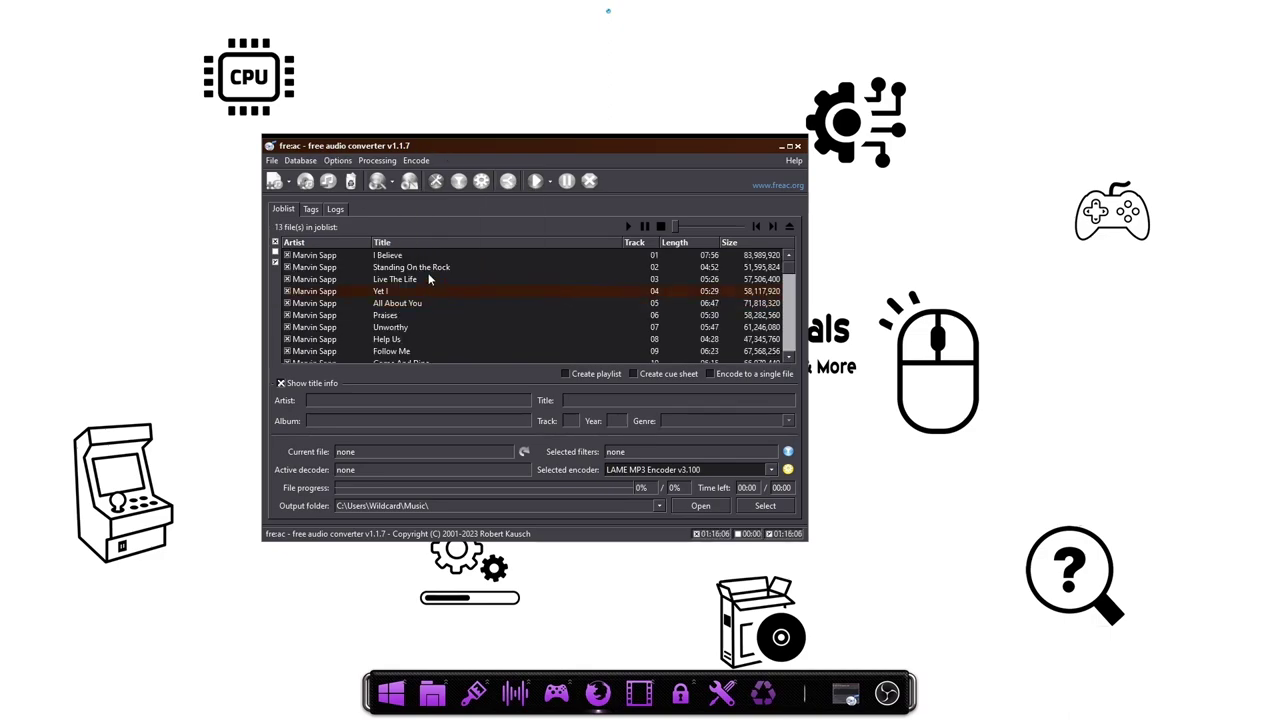
left_click(301, 161)
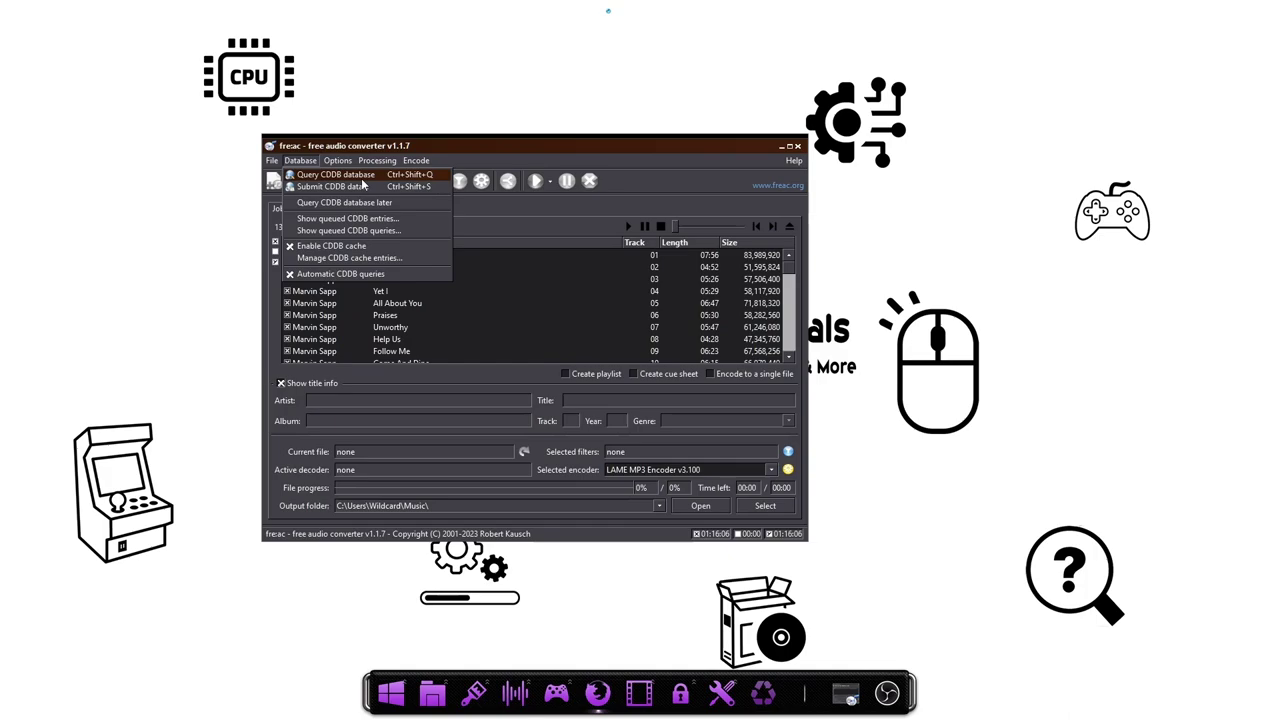
mouse_move(377, 160)
left_click(530, 150)
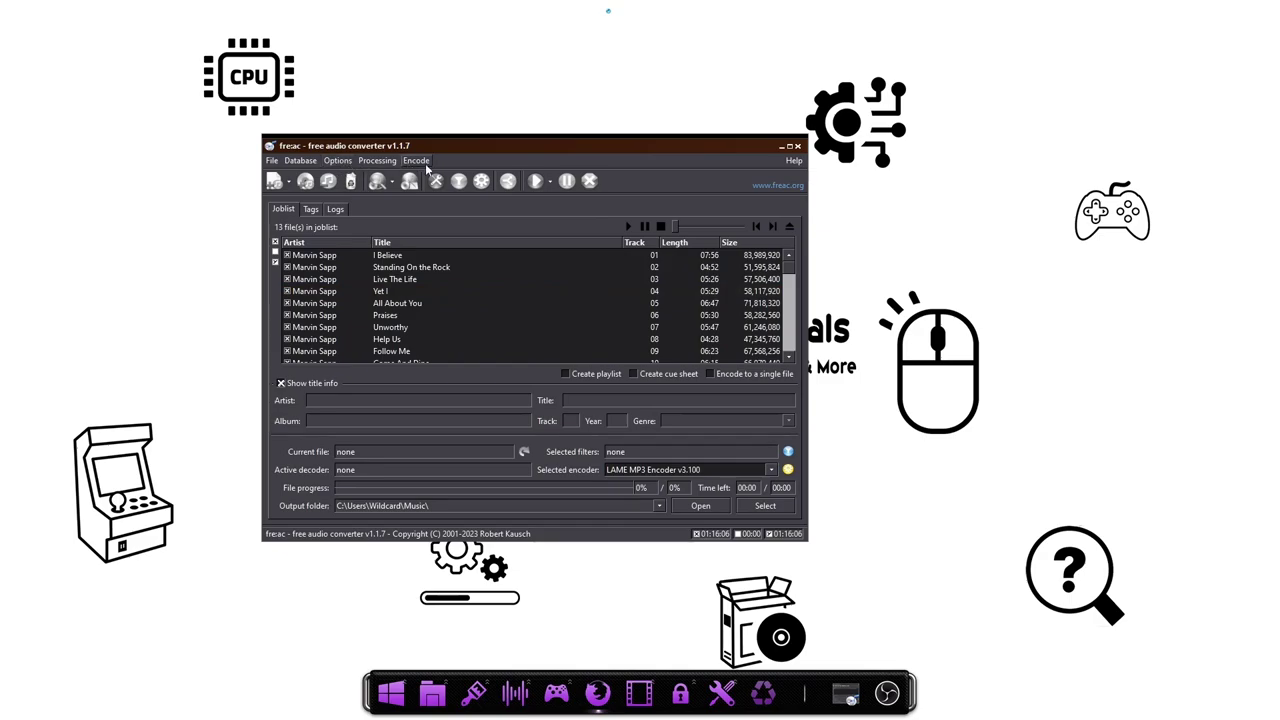
left_click(334, 163)
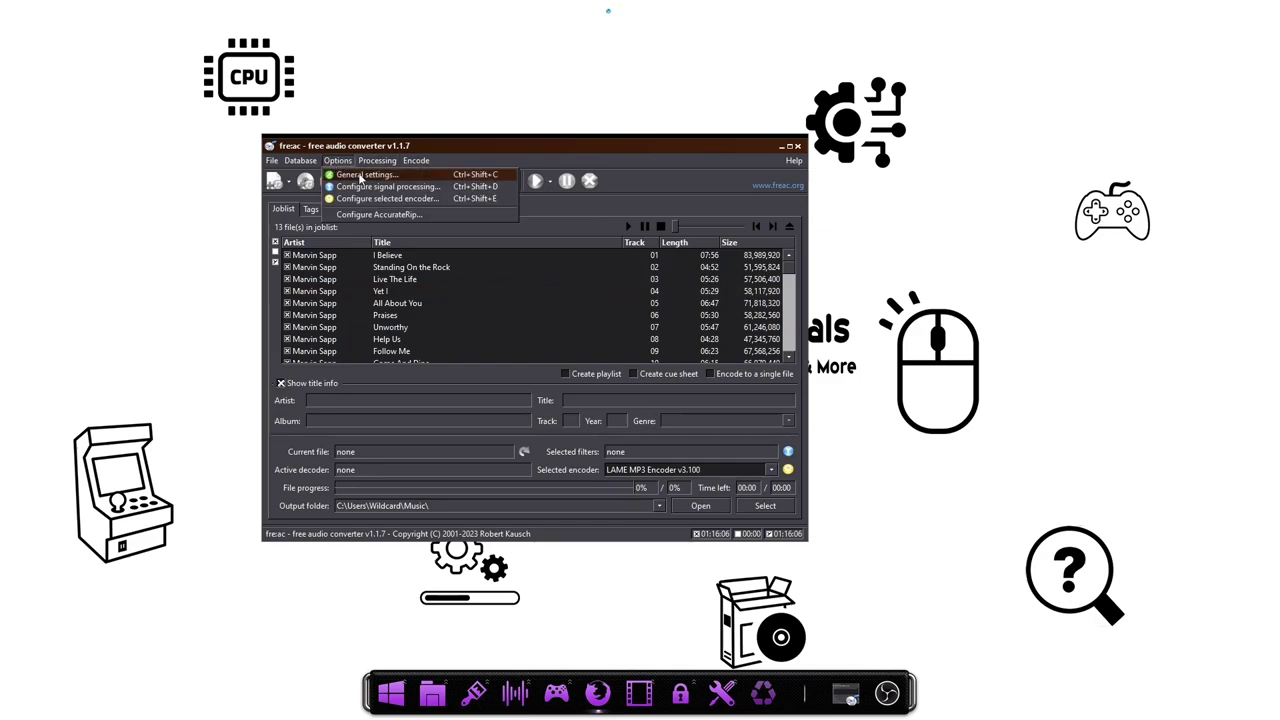
In General settings, scroll the Encoder list but keep LAME MP3 Encoder v3.100, then confirm.
left_click(358, 175)
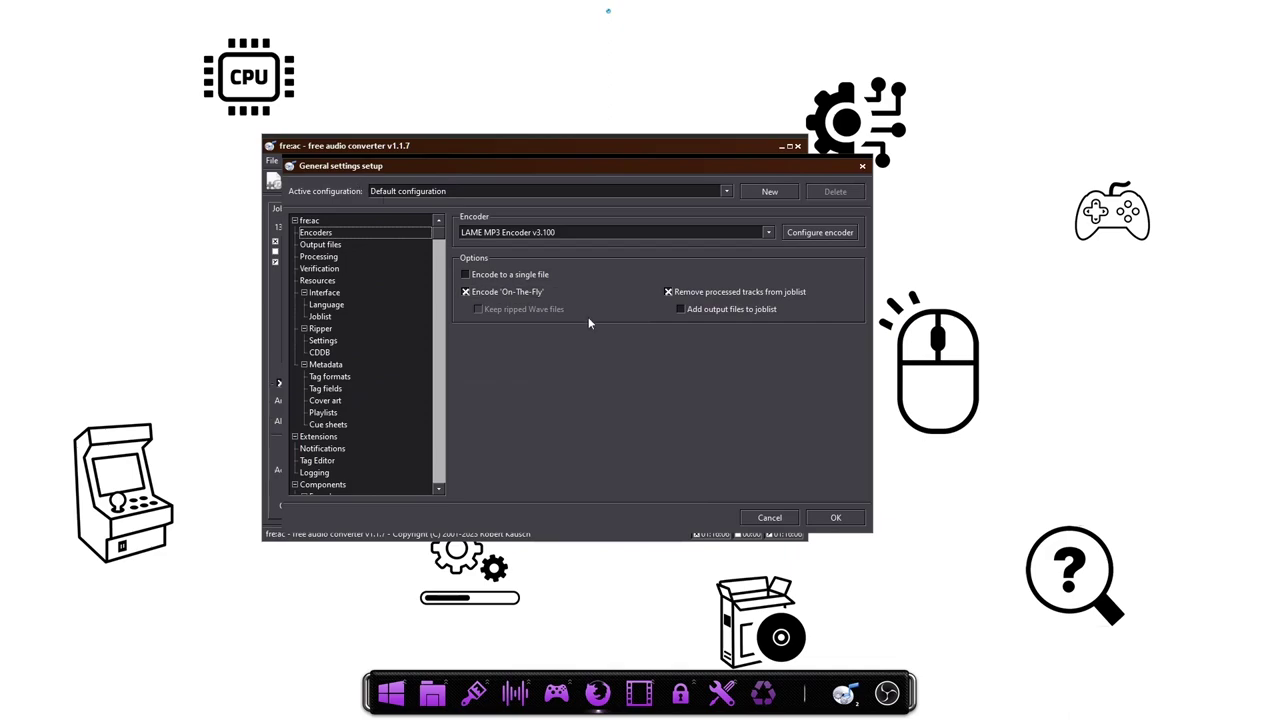
left_click(768, 234)
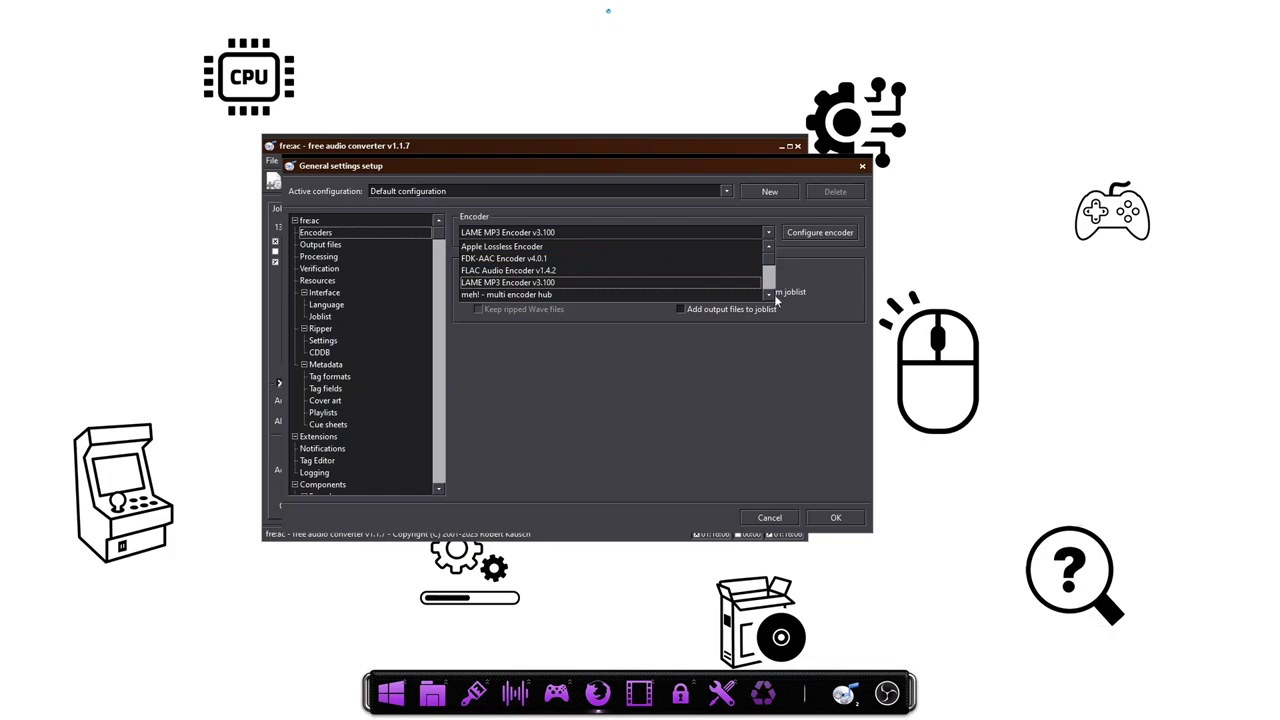
scroll(772, 295, "down", 4)
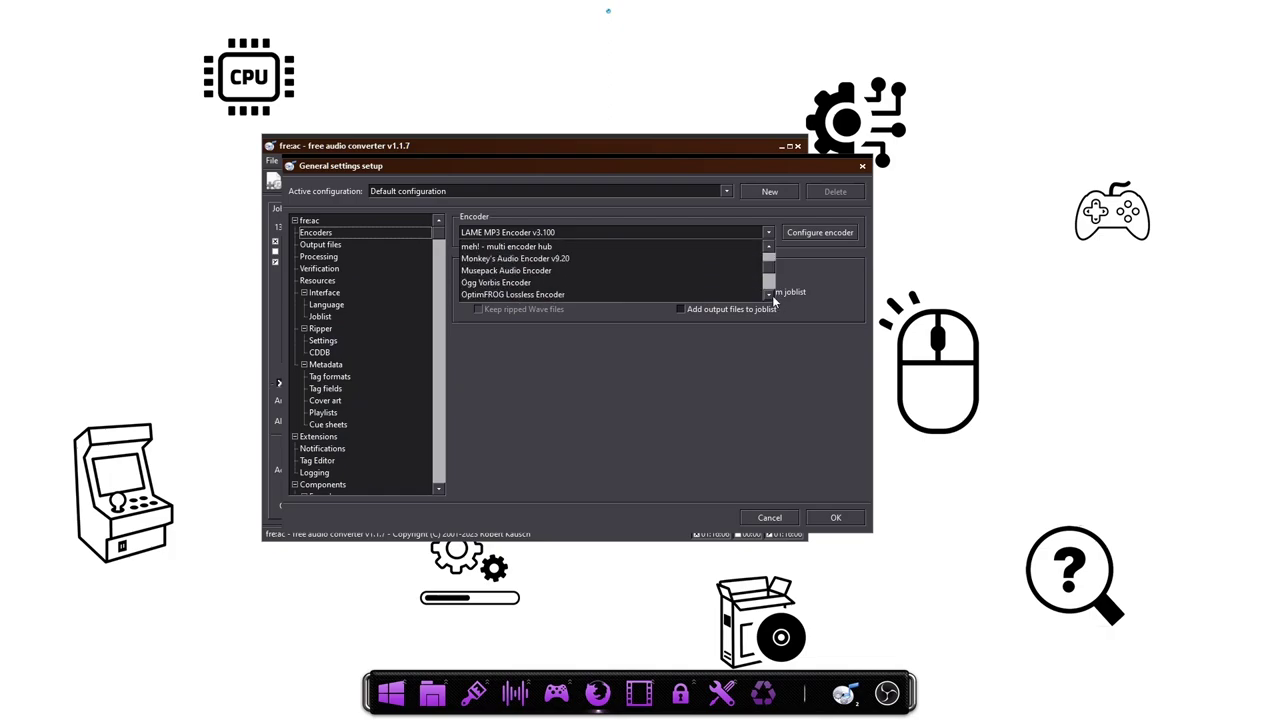
scroll(773, 290, "down", 5)
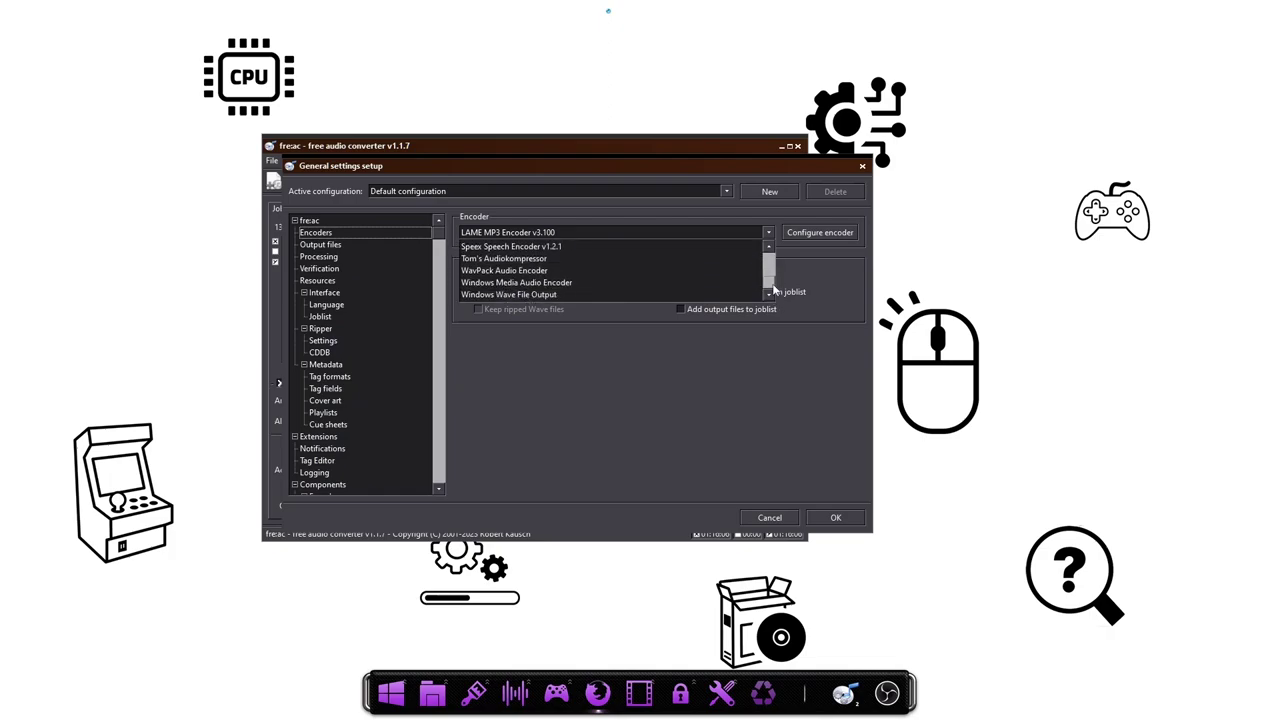
left_click_drag(771, 280, 771, 252)
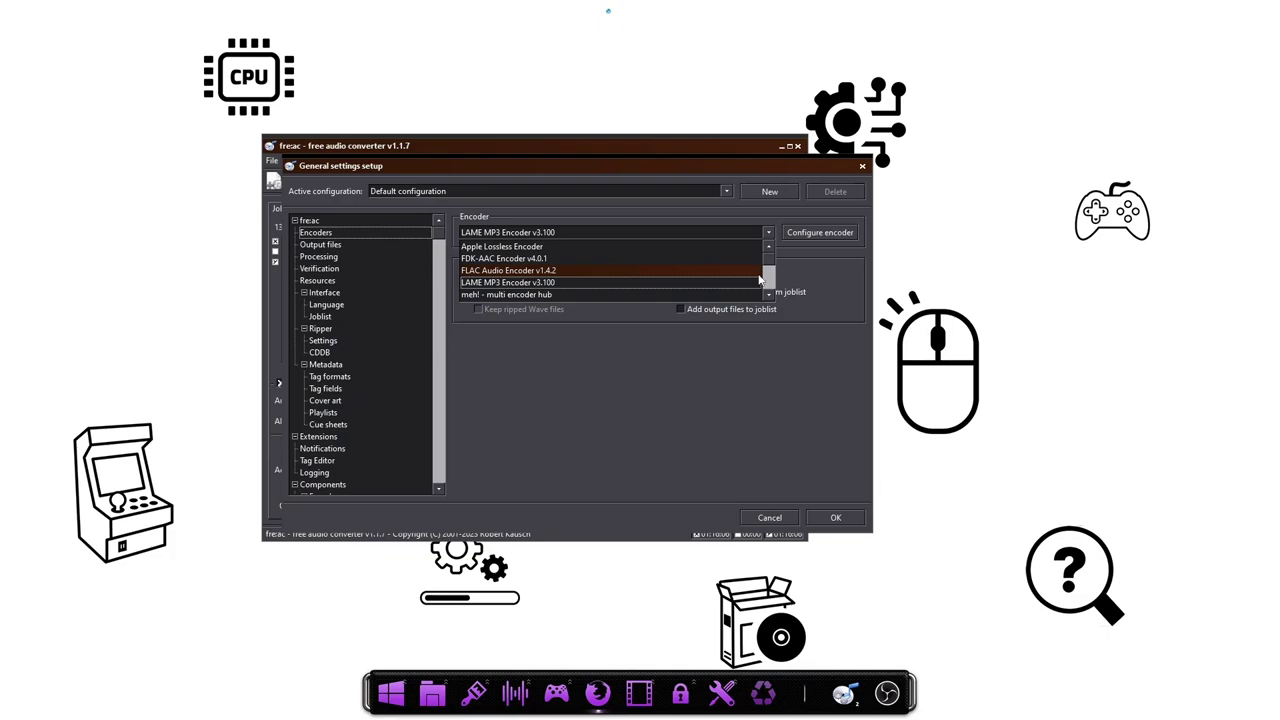
left_click(619, 214)
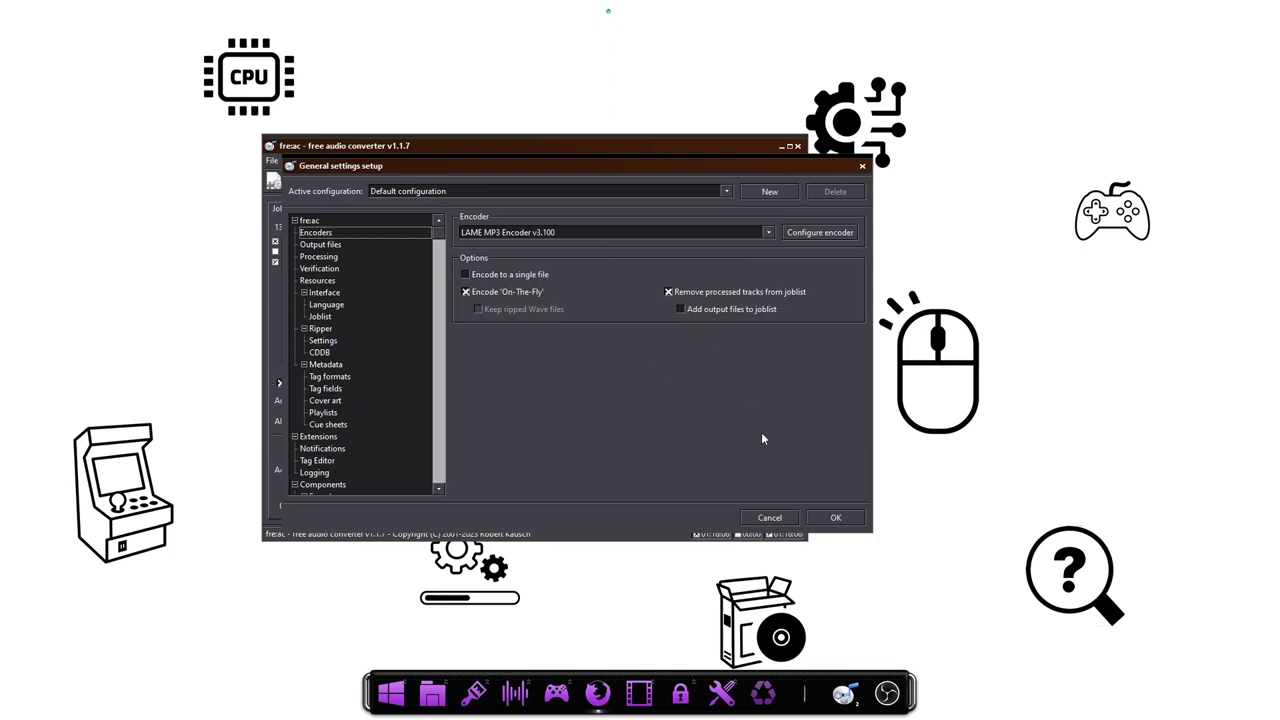
left_click(835, 517)
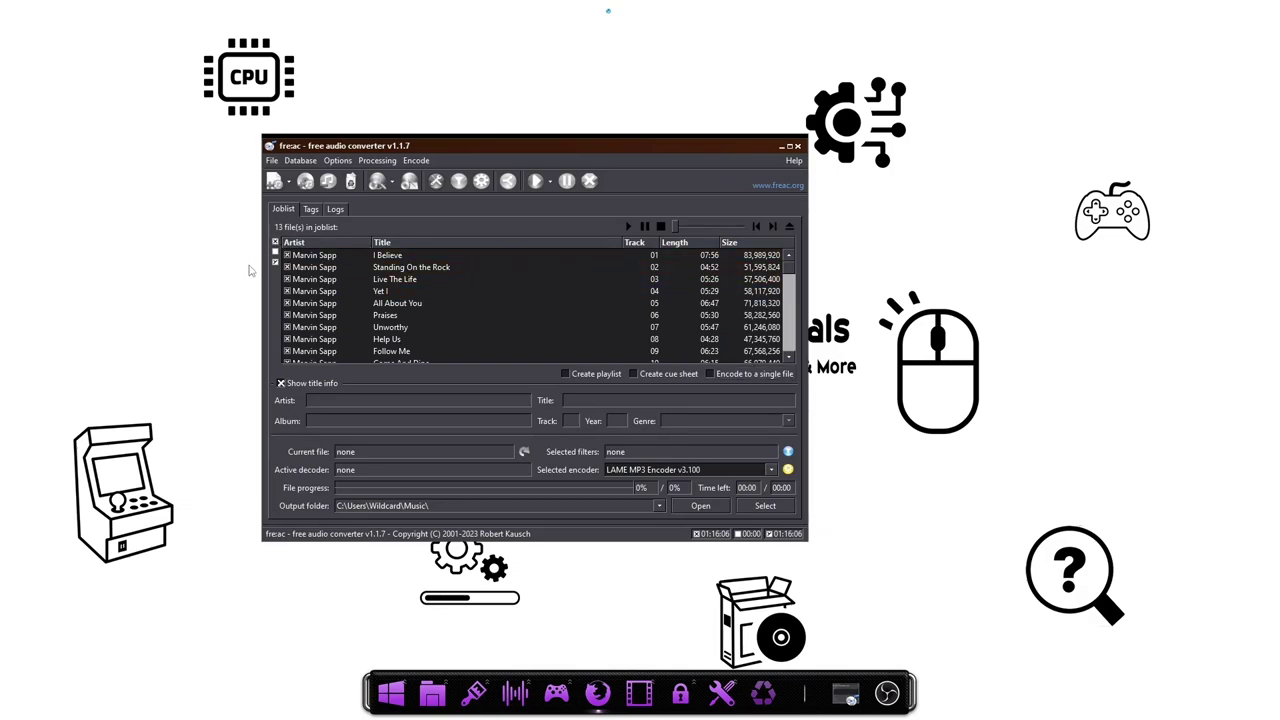
Check only the 'I Believe' track and start encoding it, confirming the MP3 overwrite.
left_click(276, 252)
left_click(287, 256)
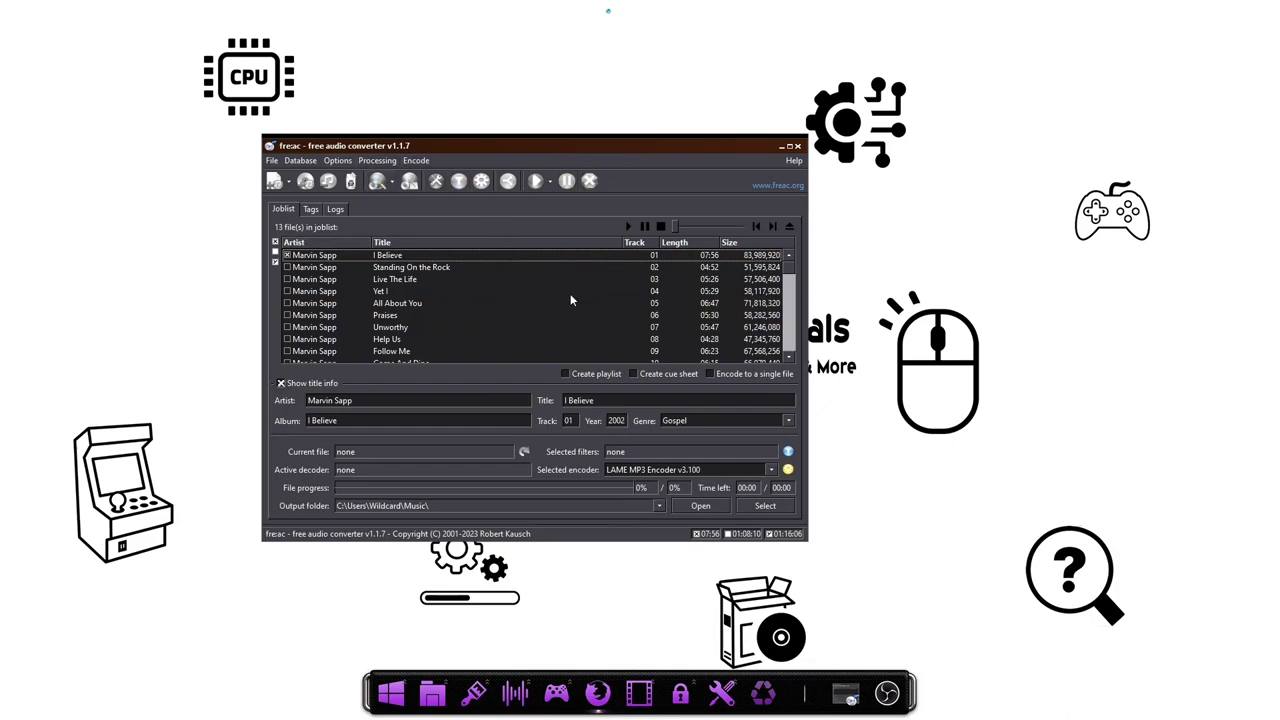
left_click(416, 161)
left_click(436, 175)
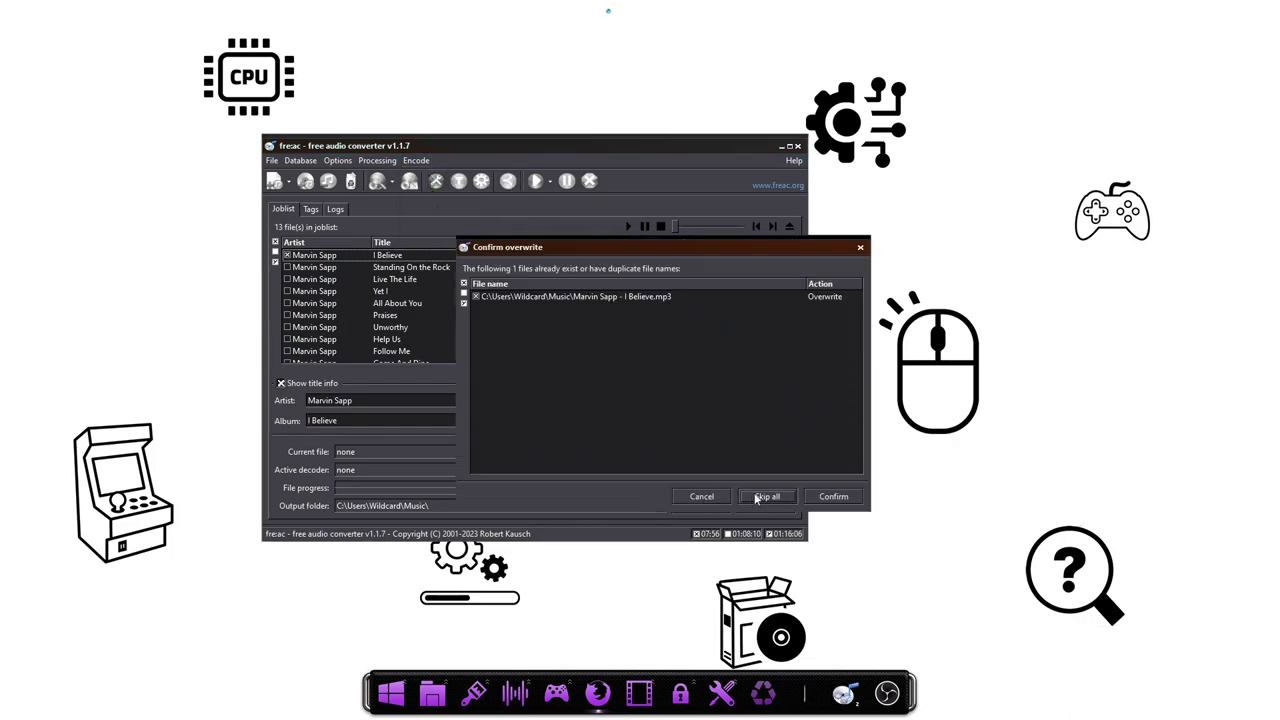
left_click(827, 500)
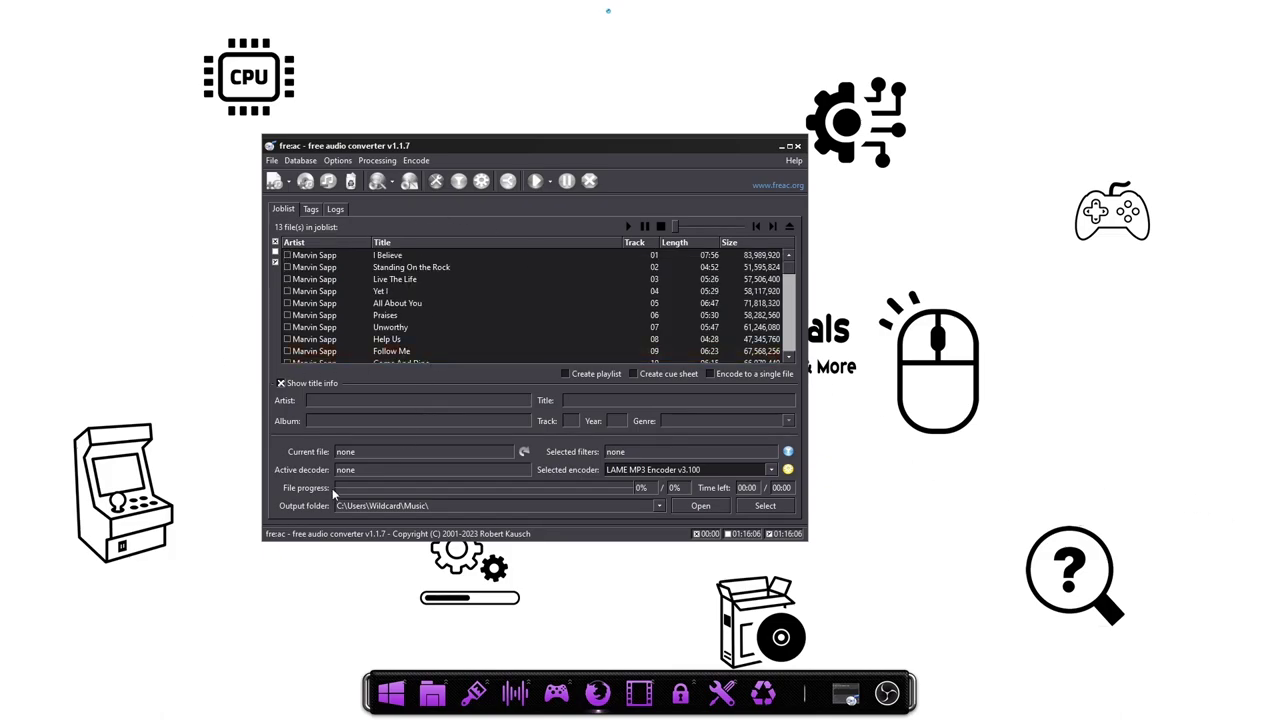
left_click(701, 506)
left_click(612, 117)
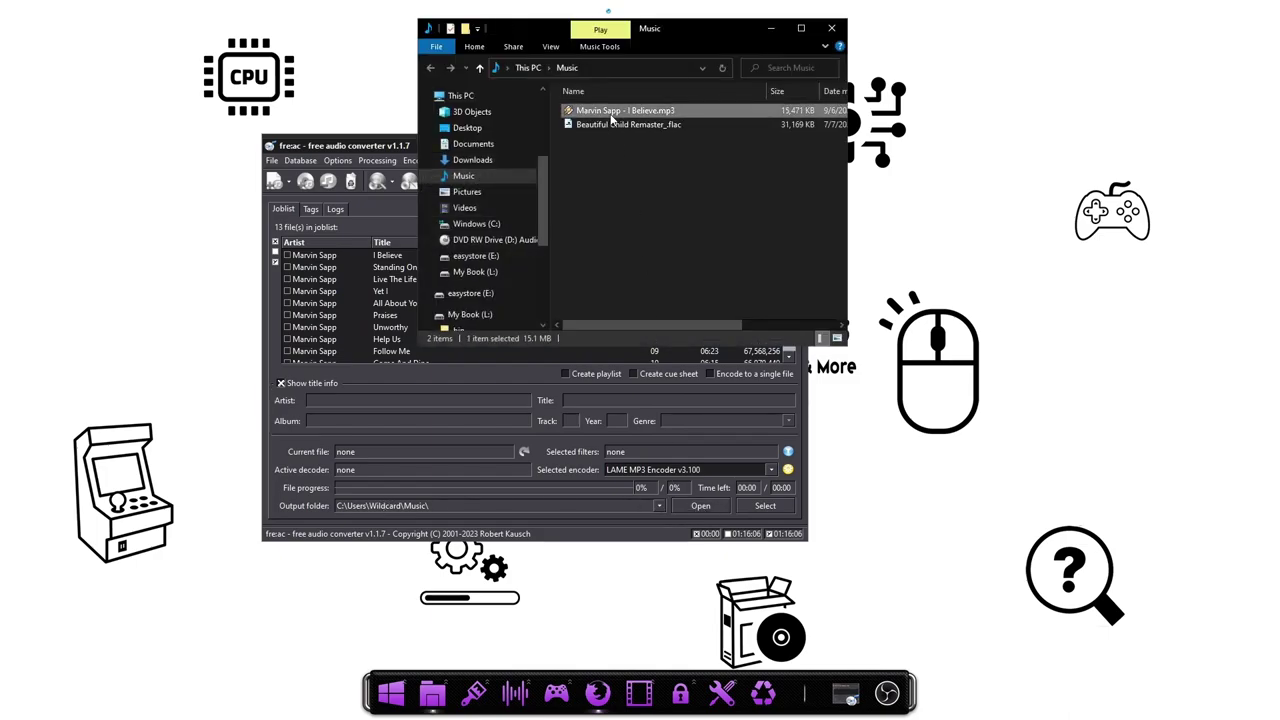
double_click(612, 117)
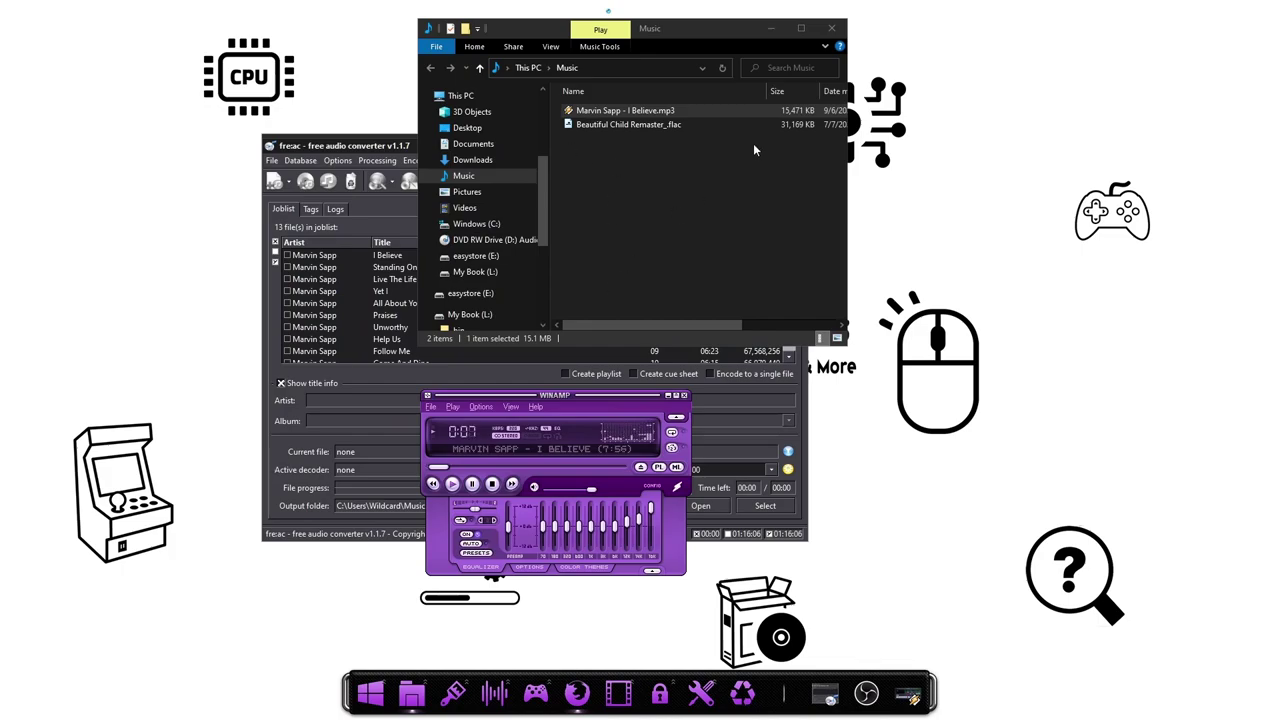
left_click(684, 395)
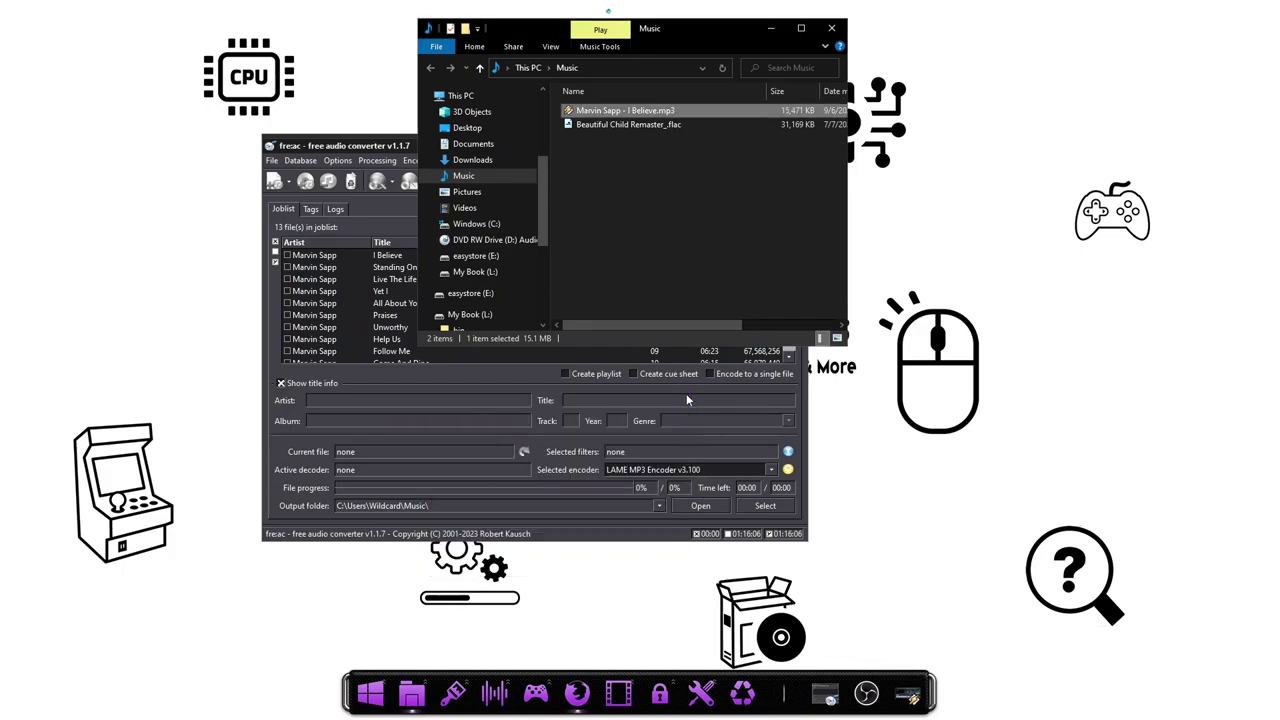
left_click(657, 231)
left_click(829, 29)
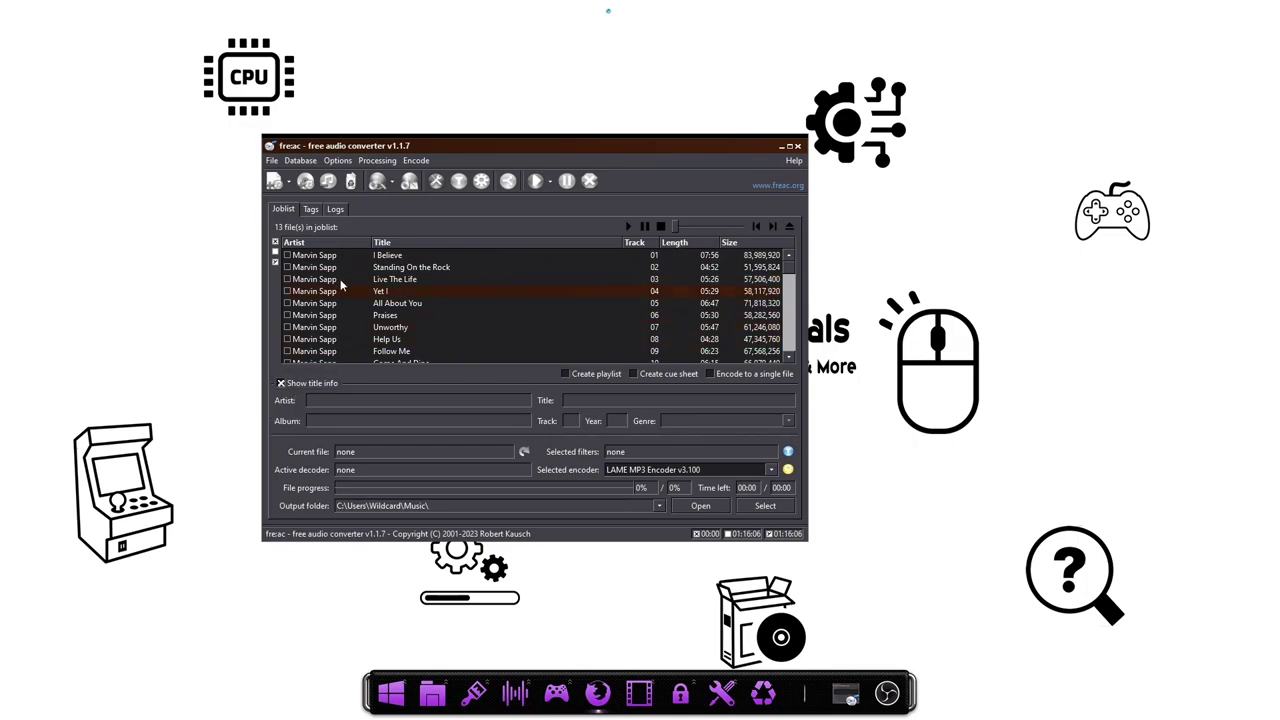
Add 'Beautiful Child Remaster_.flac' from the Music folder as the 14th joblist file.
mouse_move(339, 279)
left_click(272, 161)
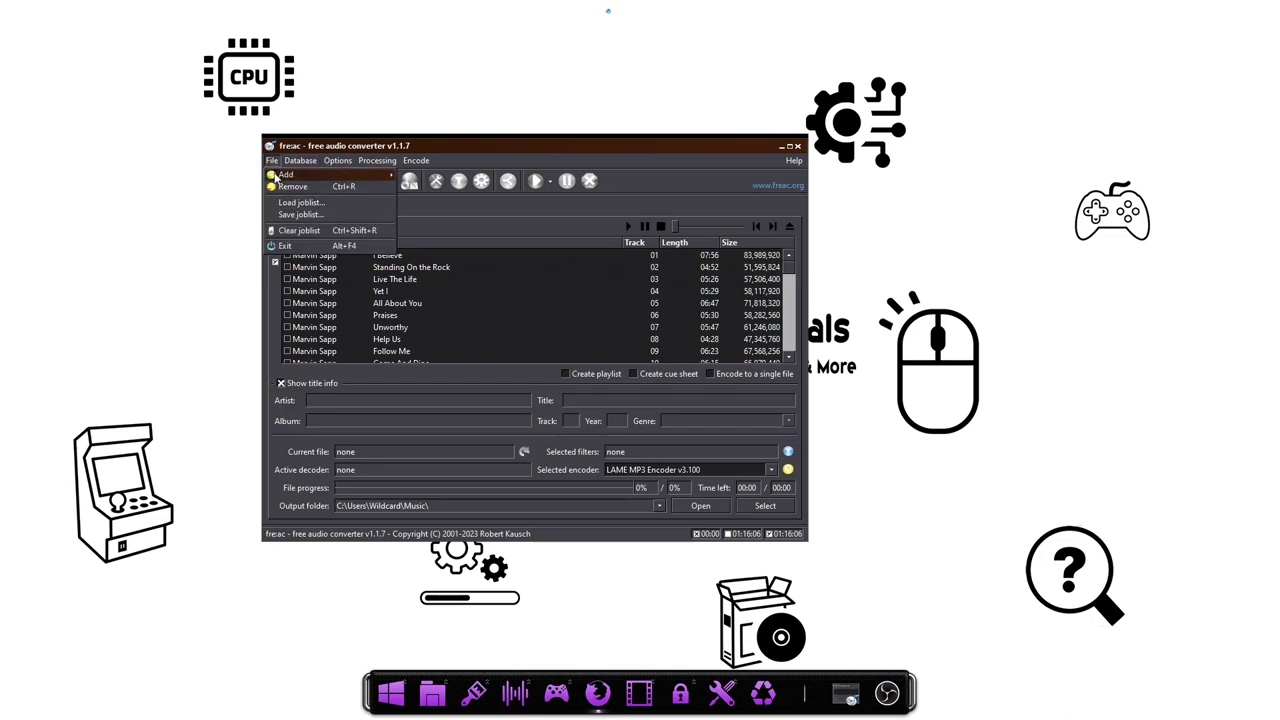
mouse_move(300, 175)
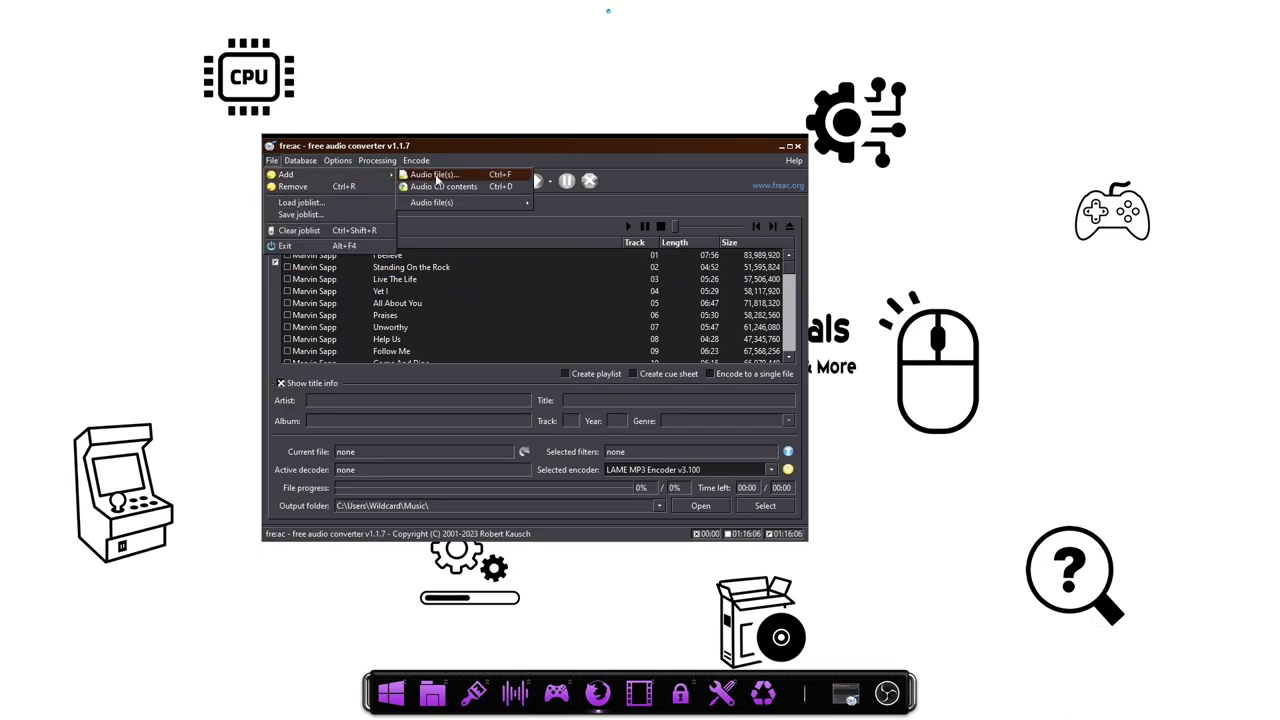
left_click(437, 180)
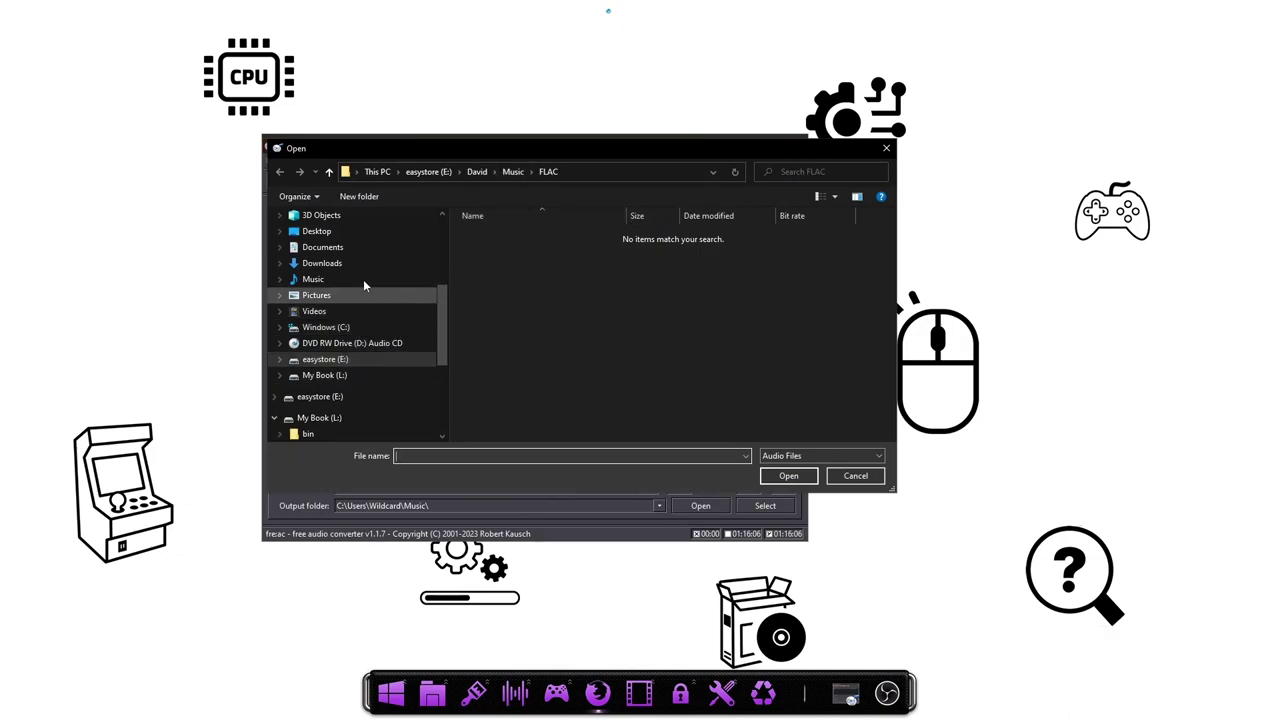
left_click(332, 279)
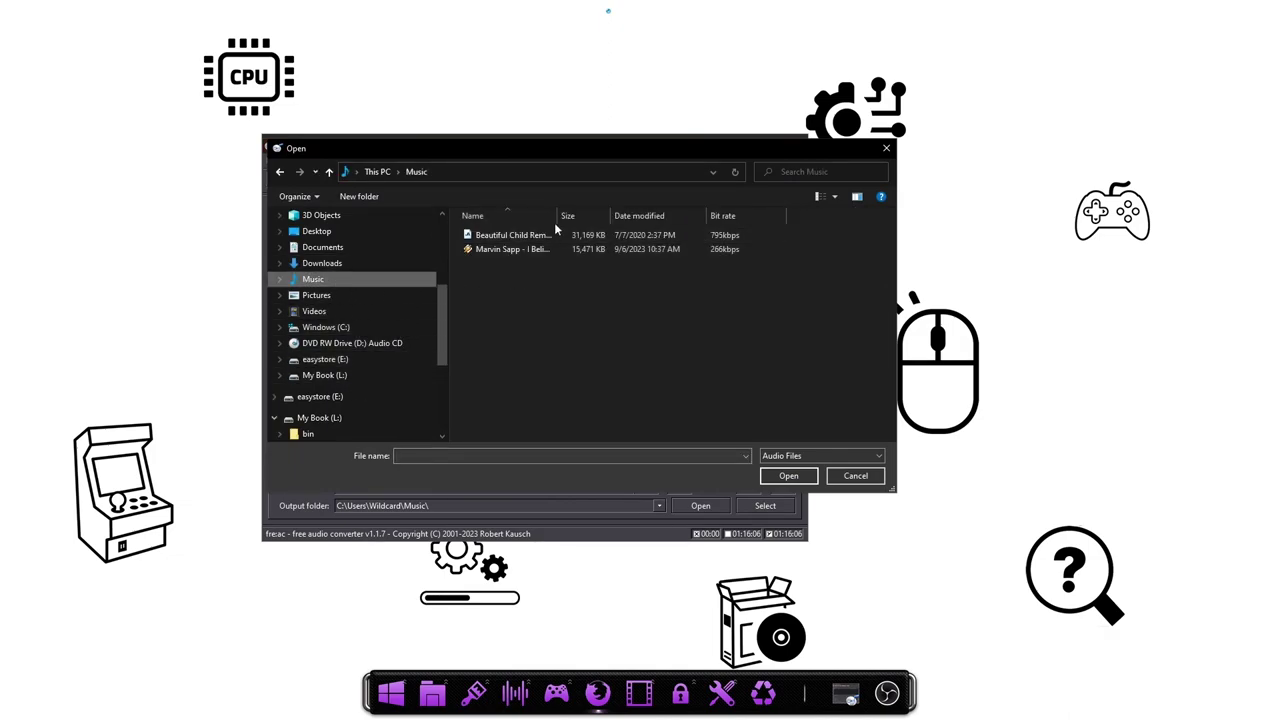
left_click_drag(556, 216, 602, 216)
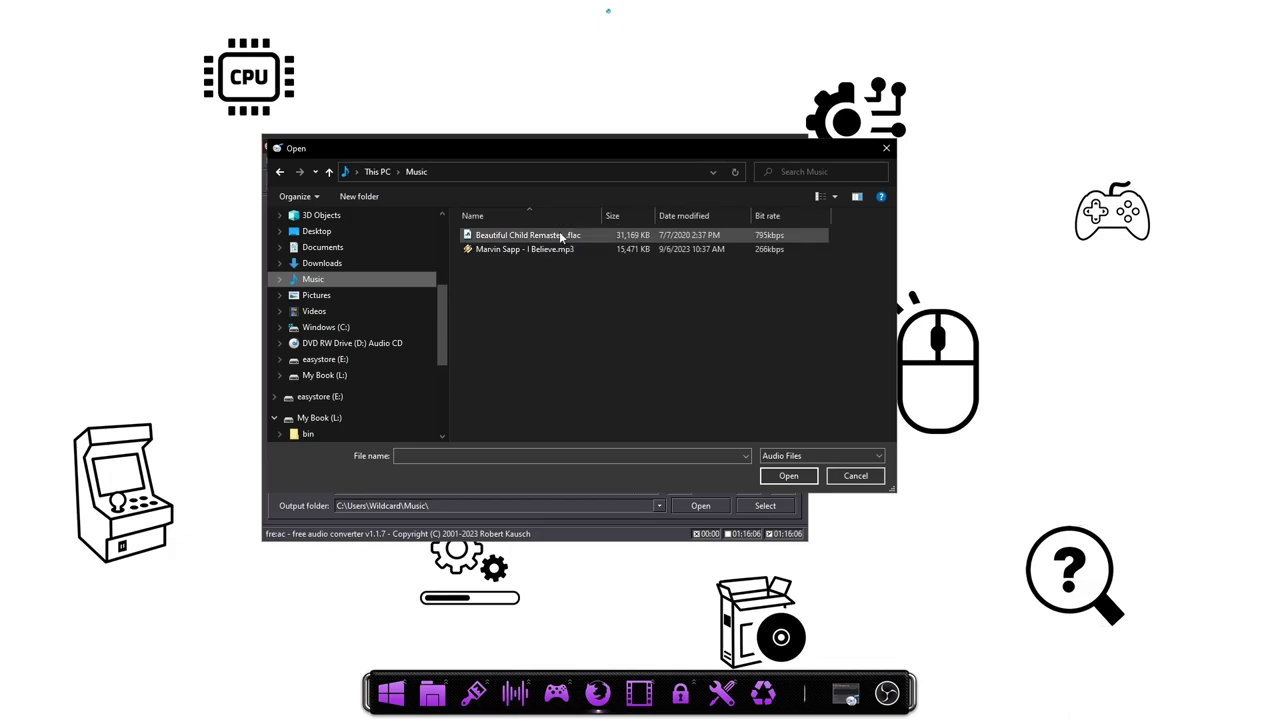
left_click(560, 235)
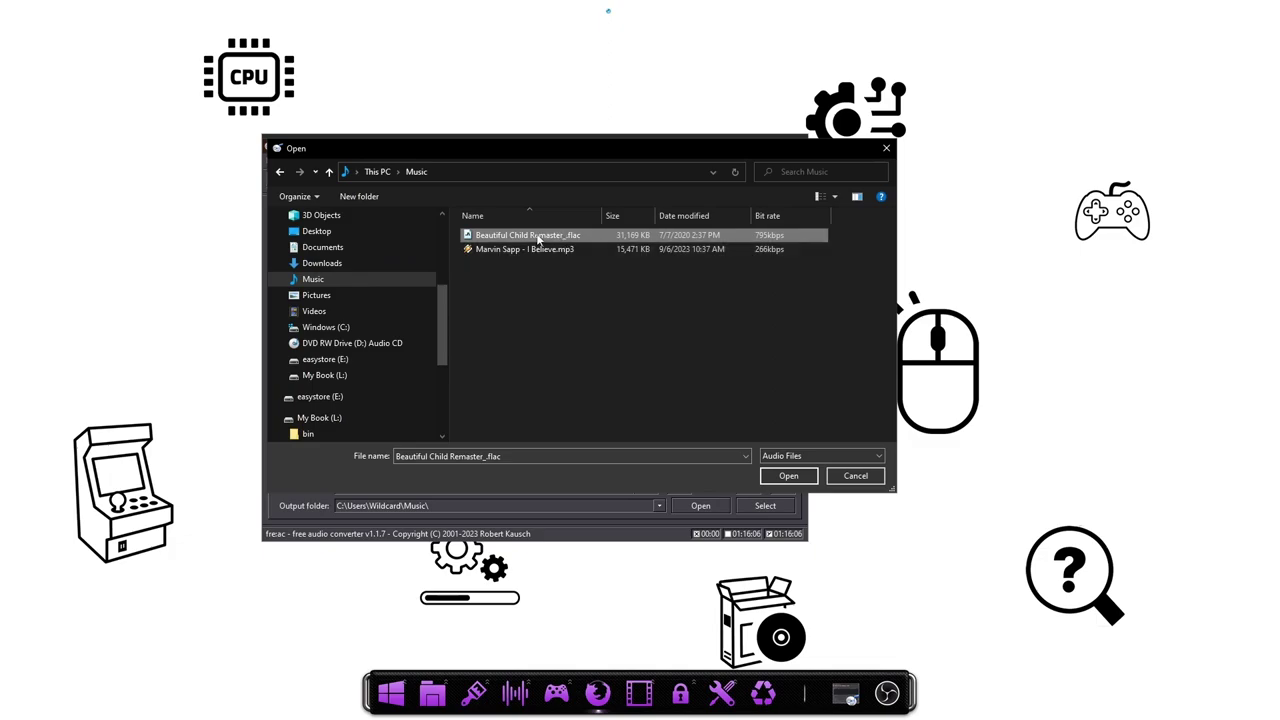
left_click(788, 475)
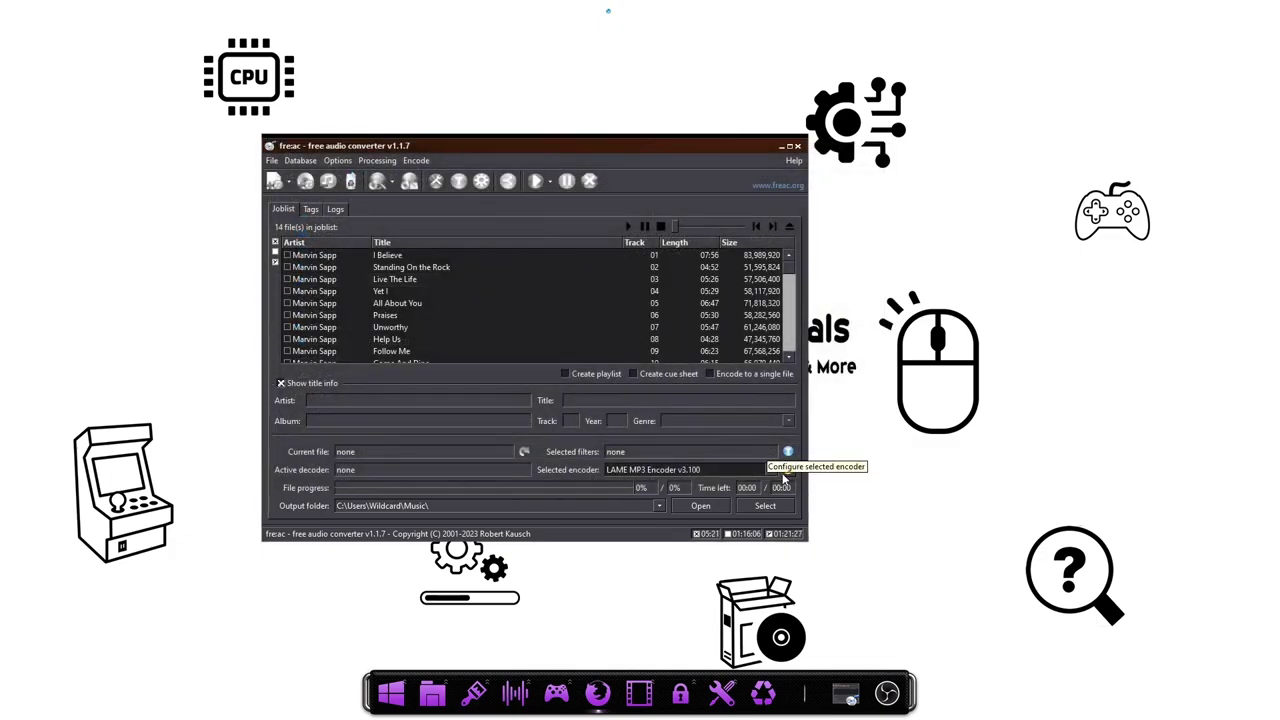
left_click_drag(790, 284, 790, 364)
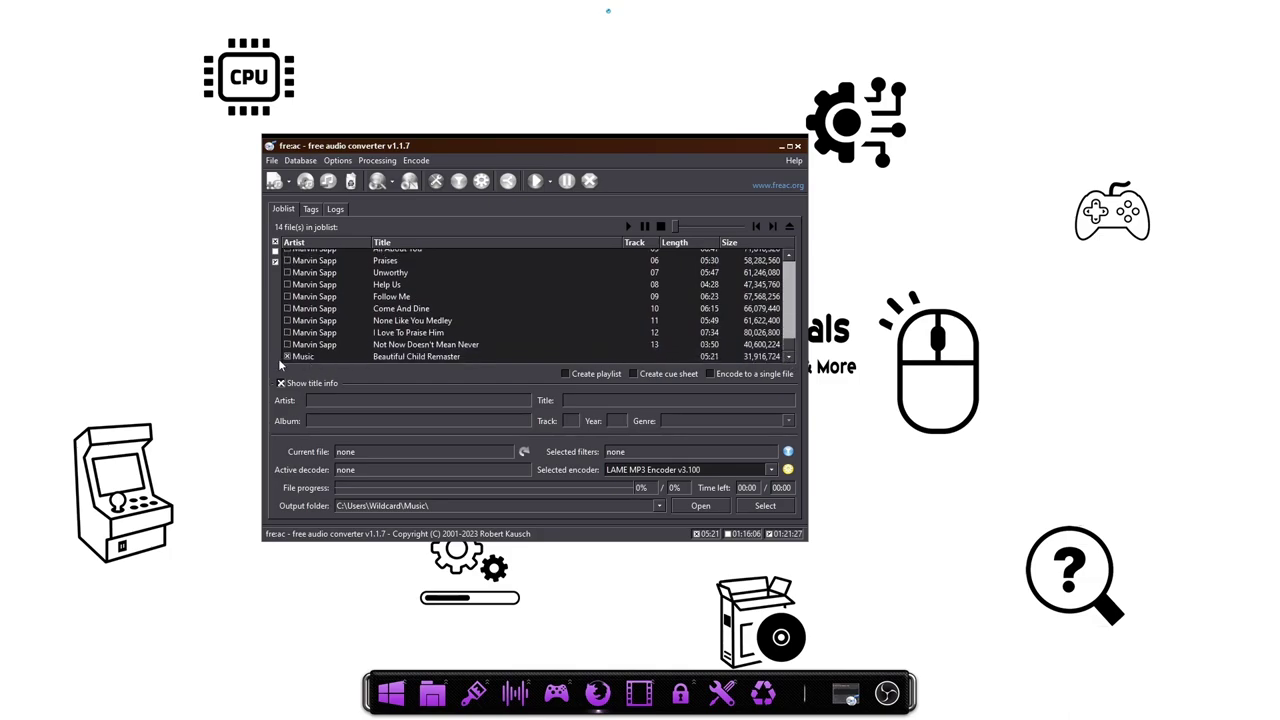
mouse_move(305, 361)
Select the Beautiful Child Remaster track and start encoding it to MP3.
left_click(415, 356)
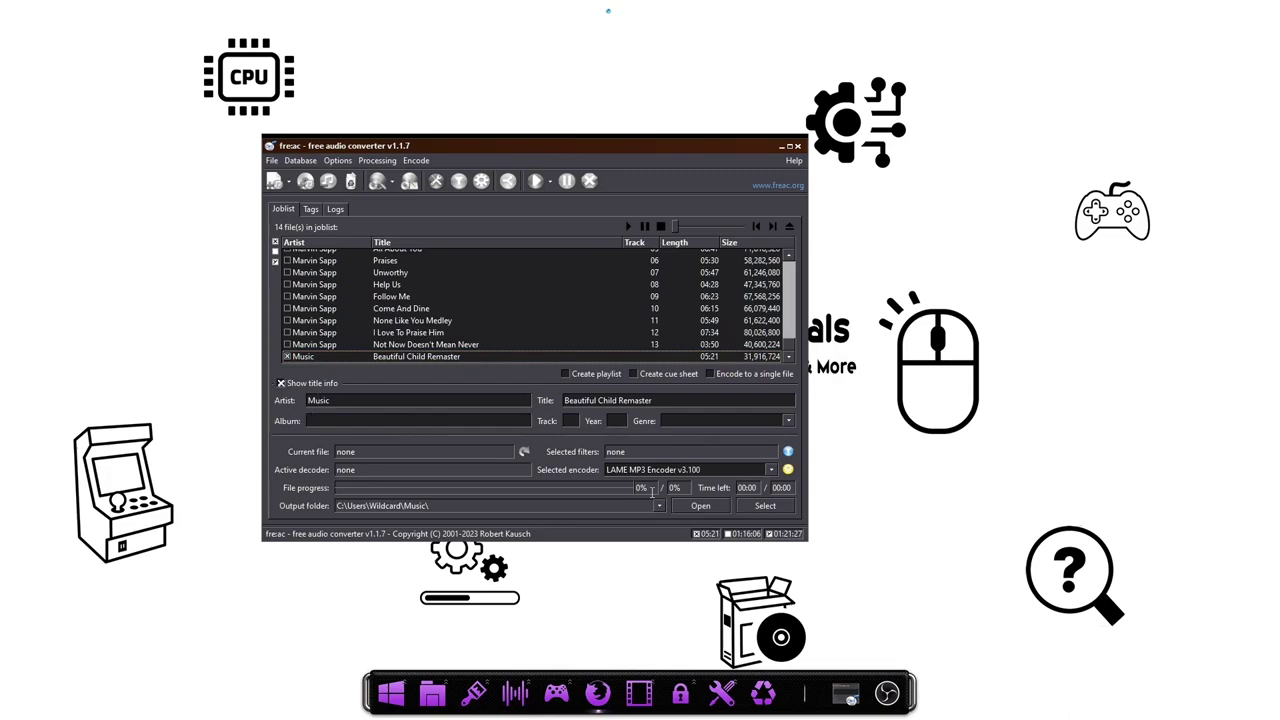
left_click(416, 161)
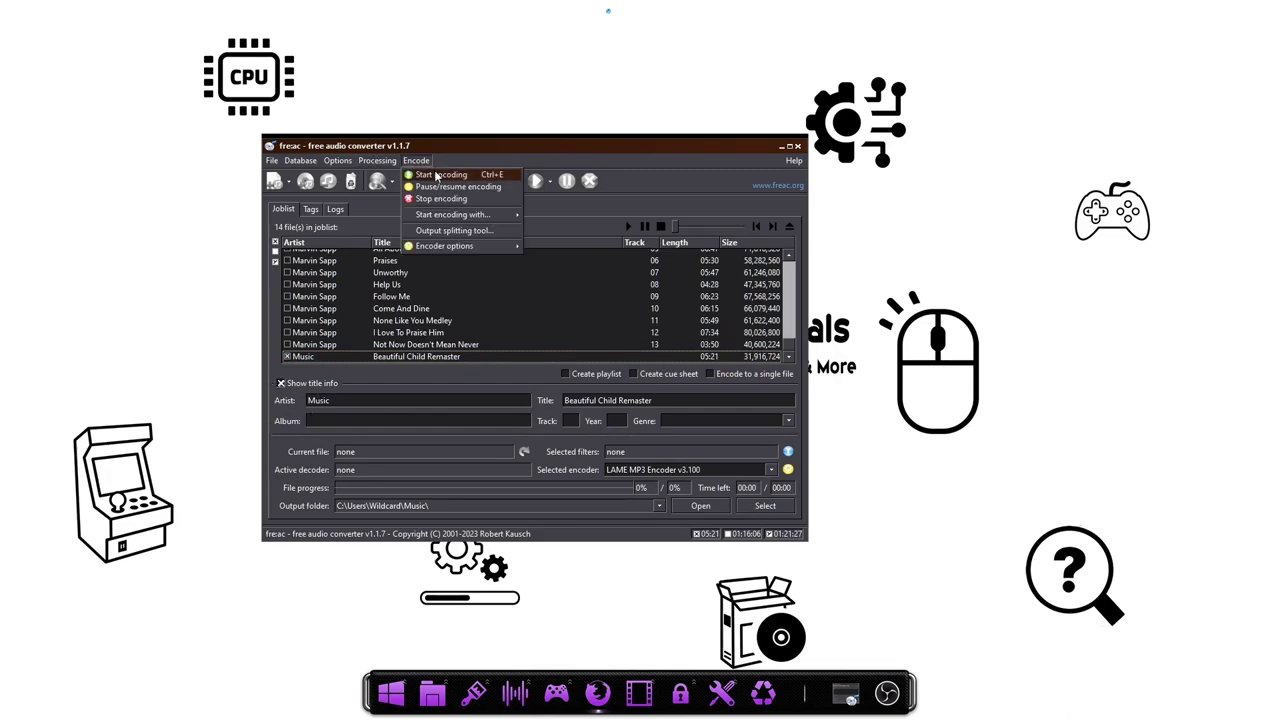
left_click(436, 175)
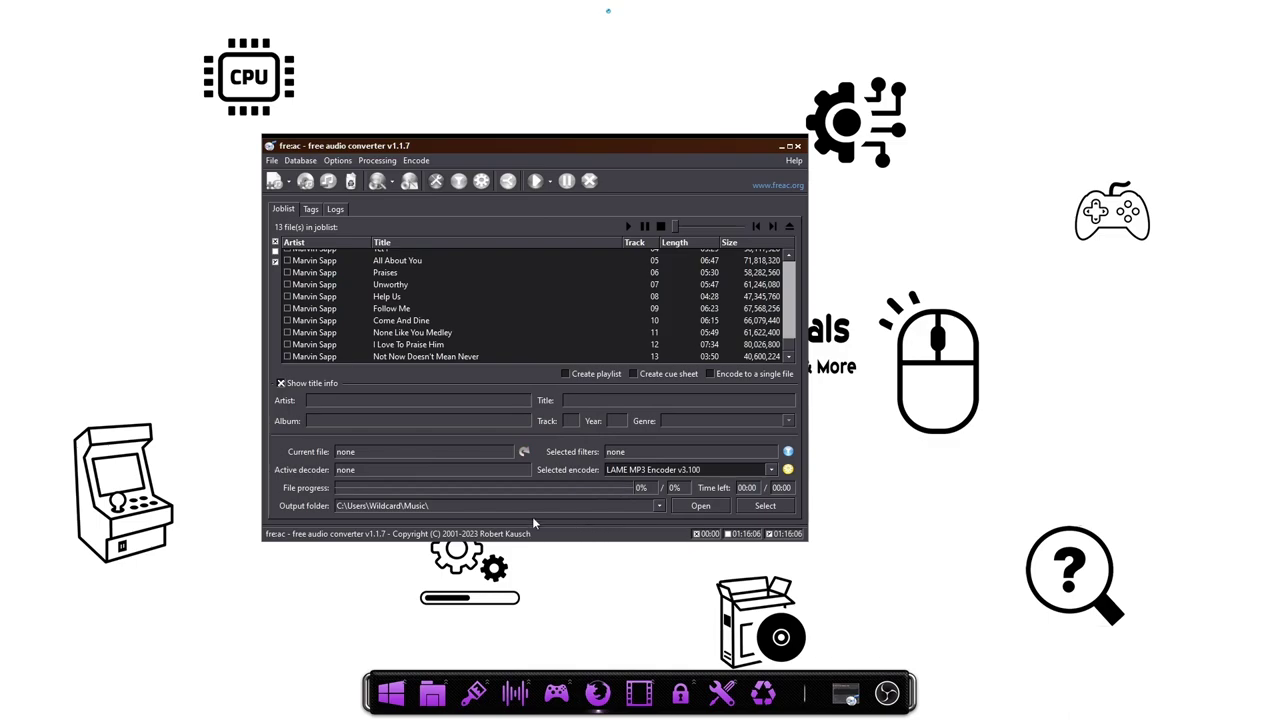
Open the Music output folder and play the new Beautiful Child Remaster MP3, then stop it.
left_click(694, 503)
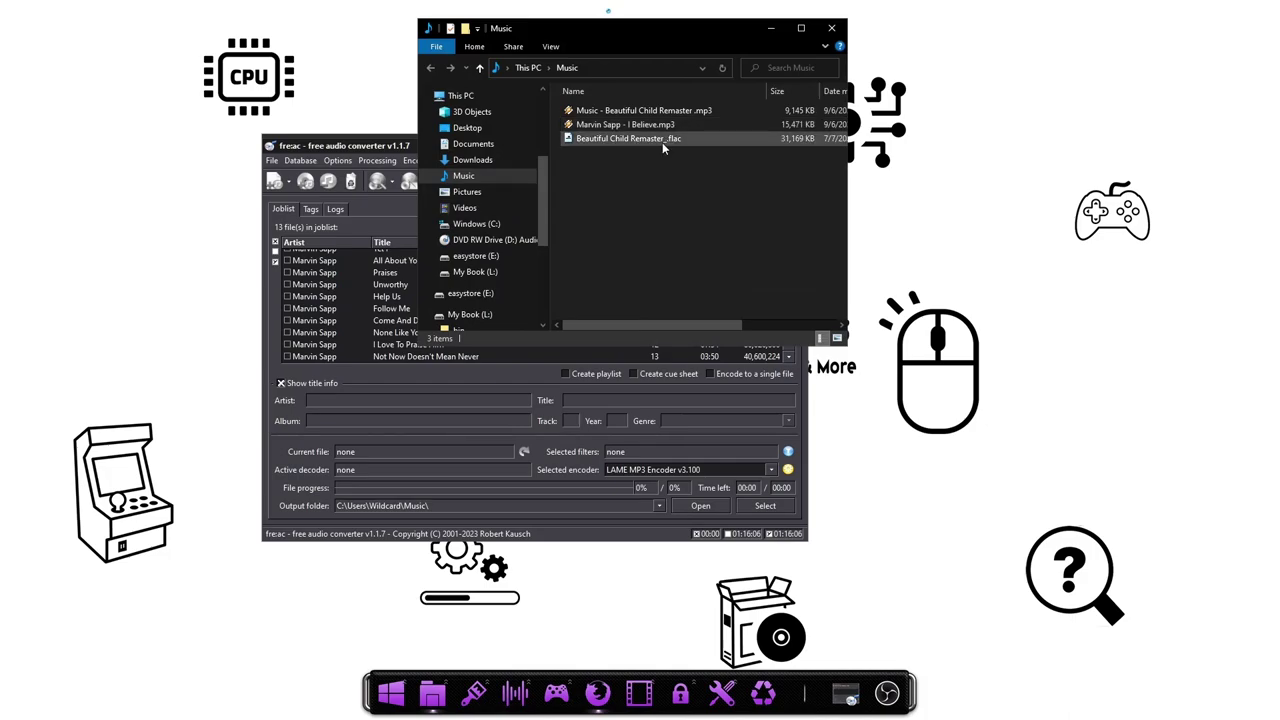
double_click(650, 111)
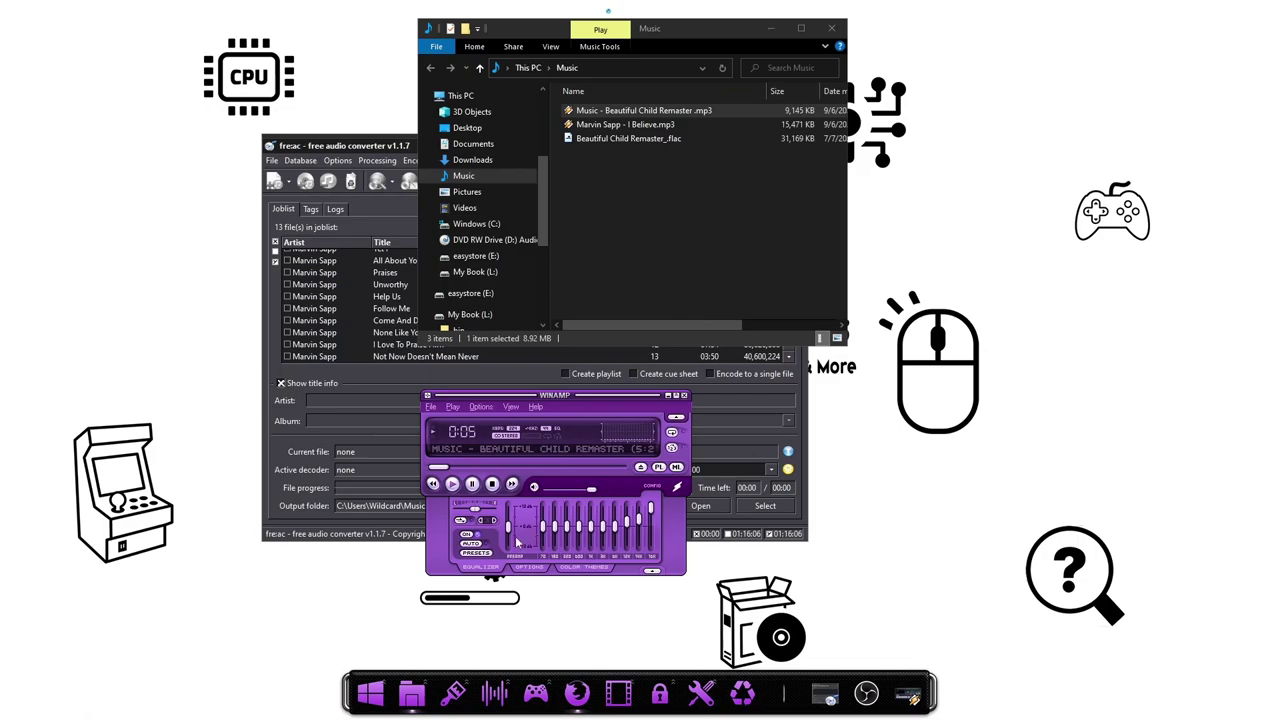
left_click(492, 484)
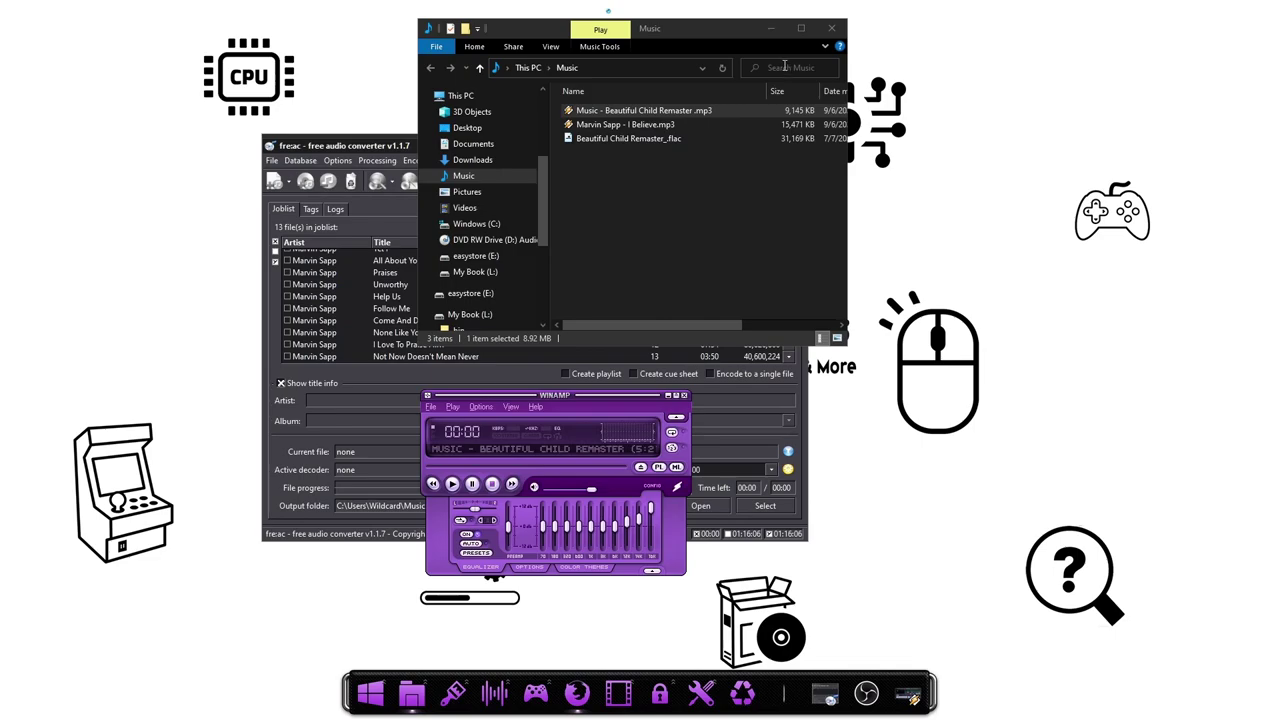
Maximize the Music folder and delete the original Beautiful Child Remaster_.flac file.
left_click(806, 29)
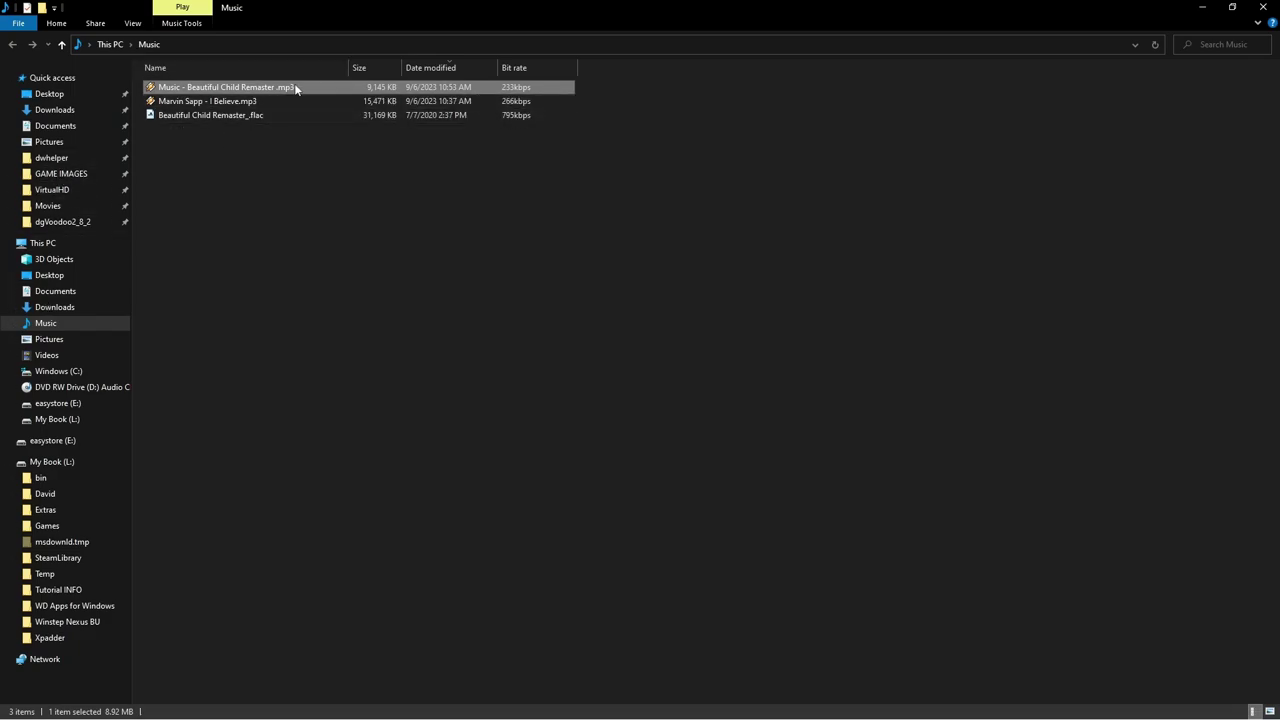
mouse_move(308, 87)
left_click(243, 116)
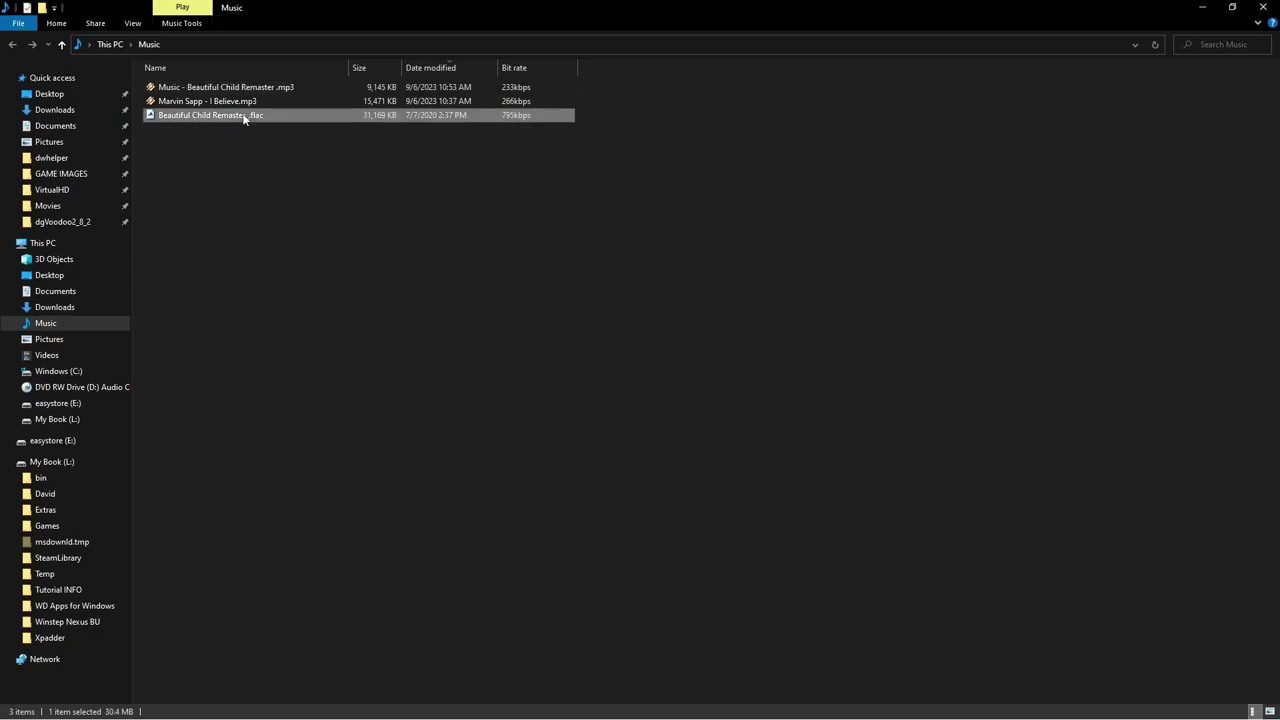
key("Delete")
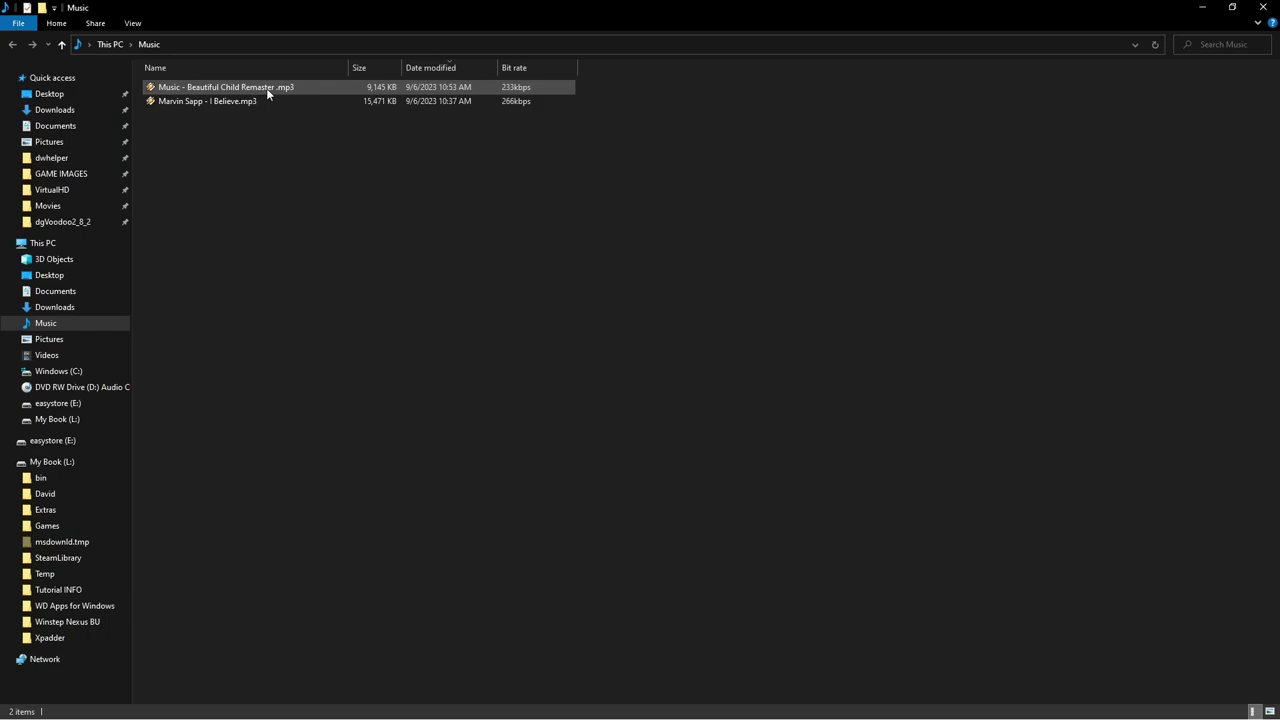
mouse_move(267, 93)
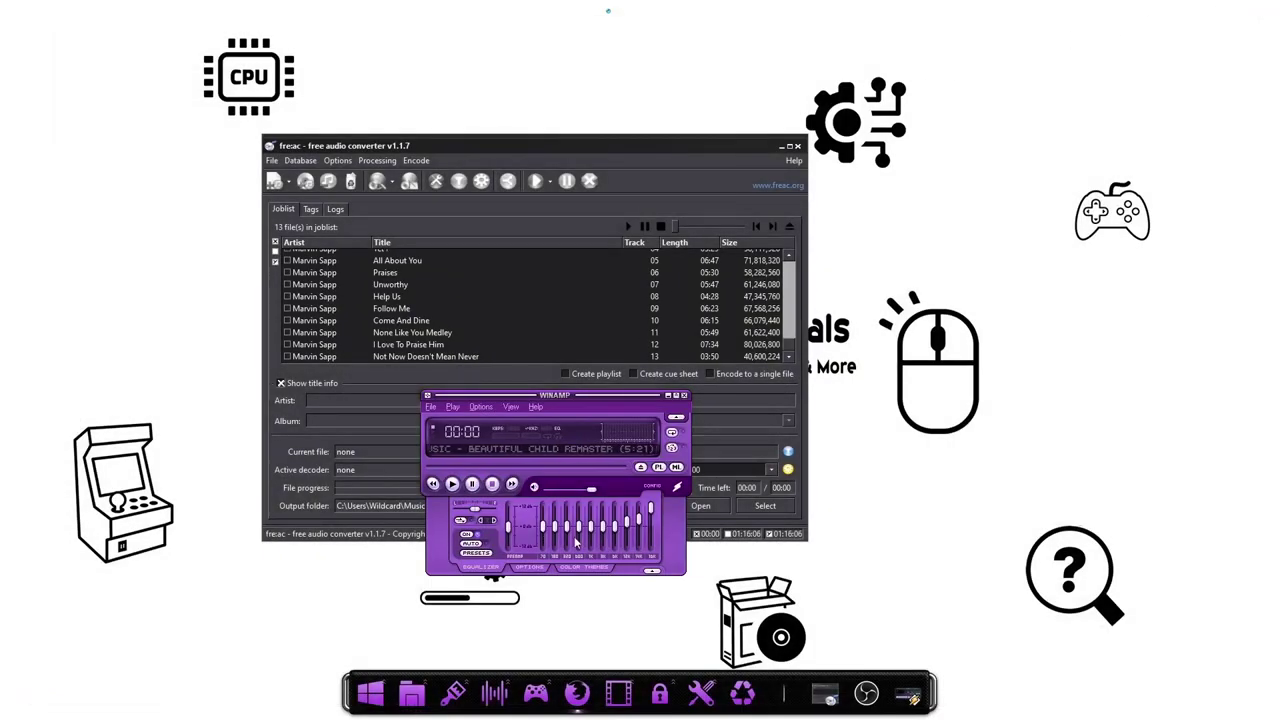
Close Winamp, open General settings and scroll through the list of available encoders.
left_click(684, 396)
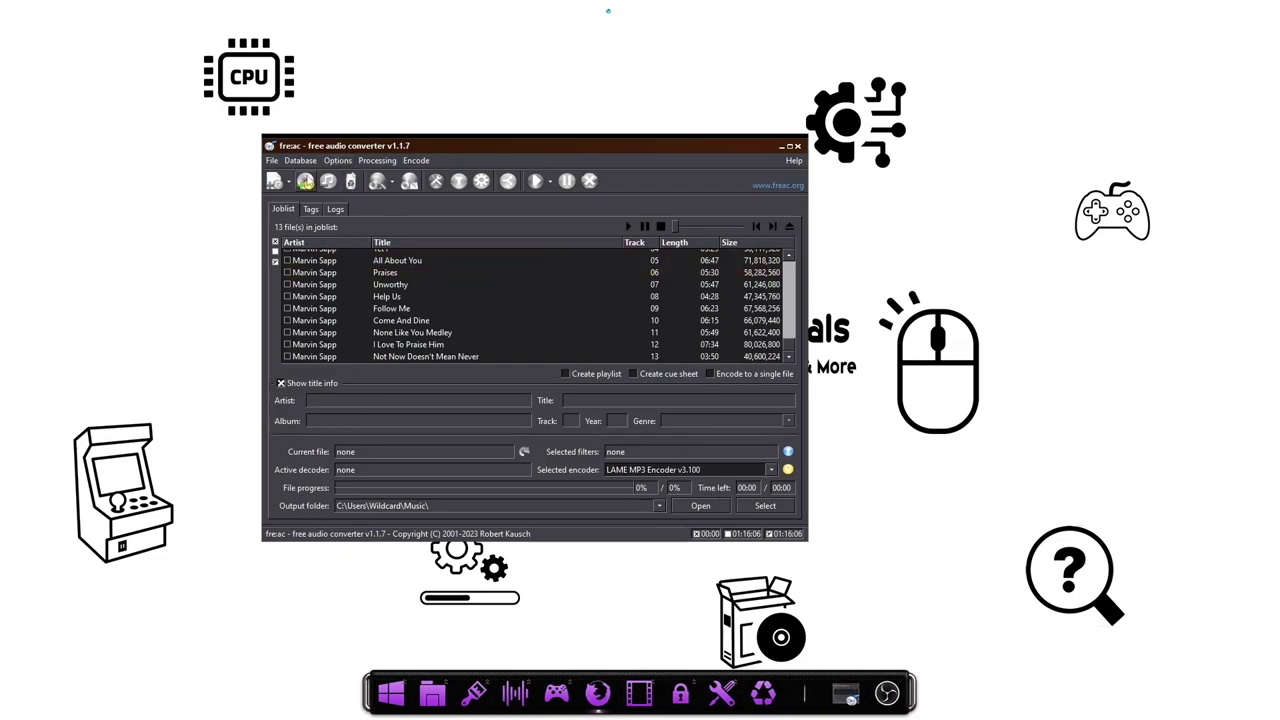
left_click(300, 161)
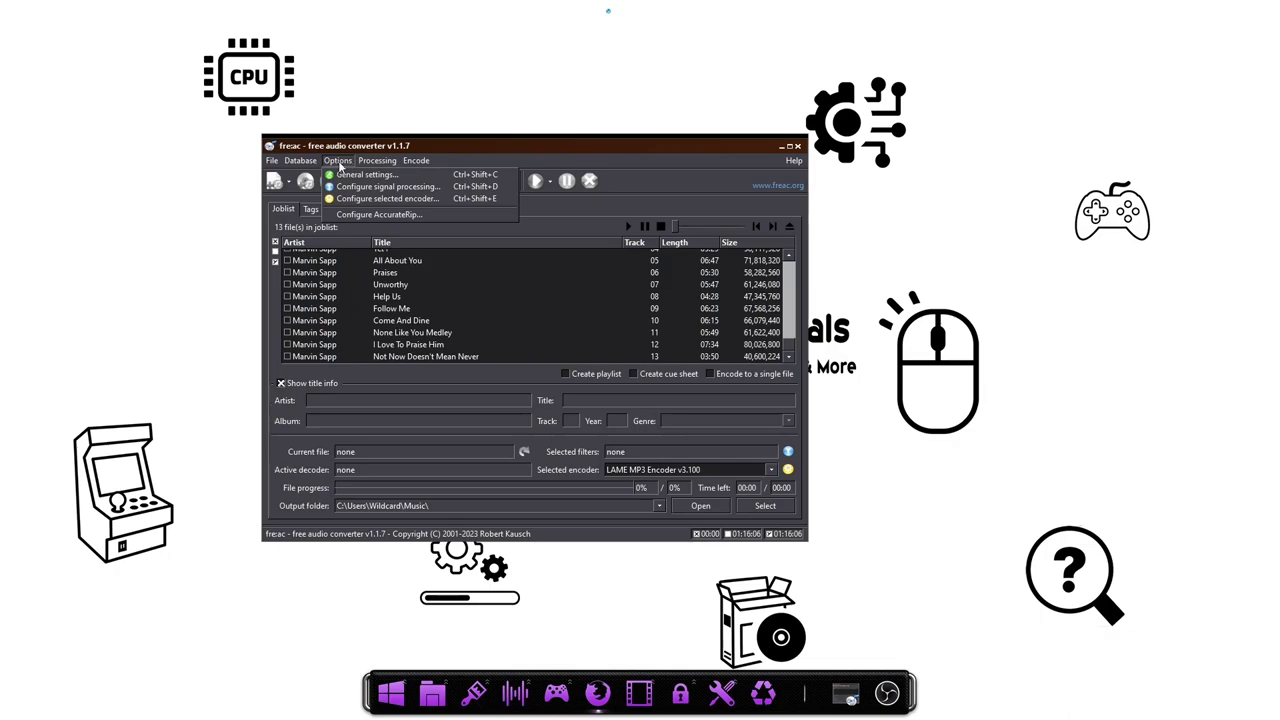
left_click(343, 174)
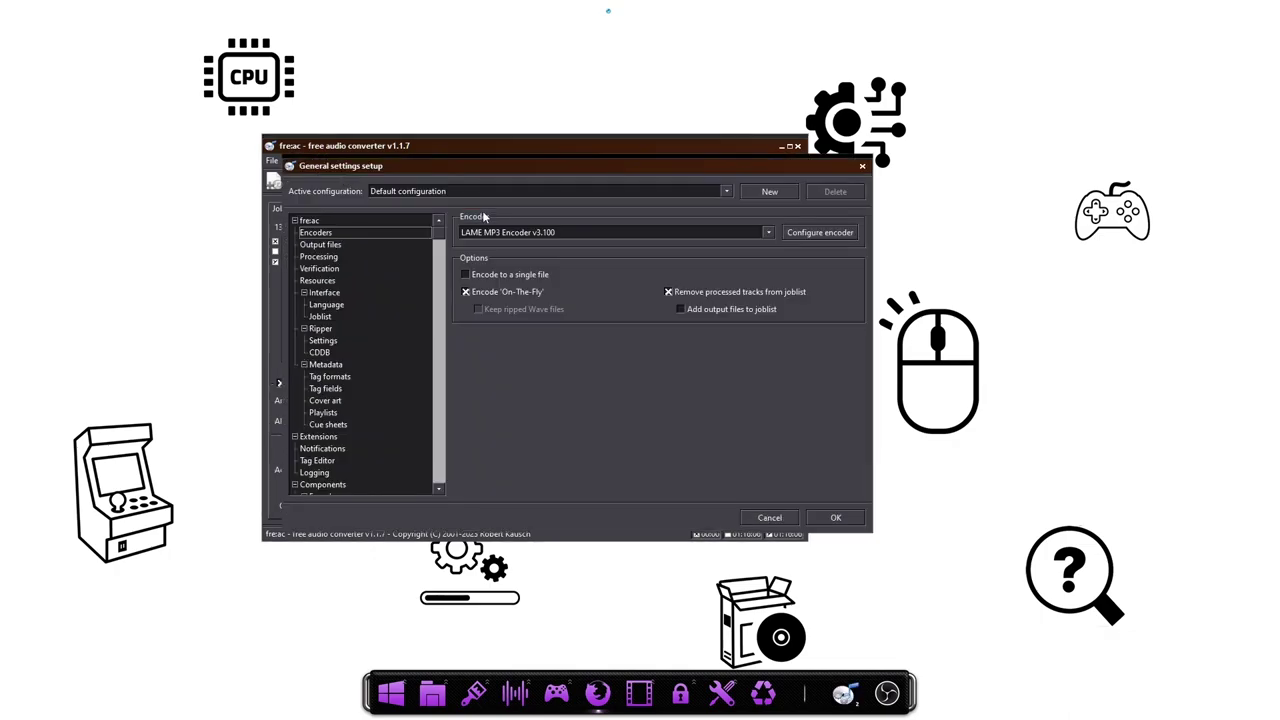
left_click(768, 232)
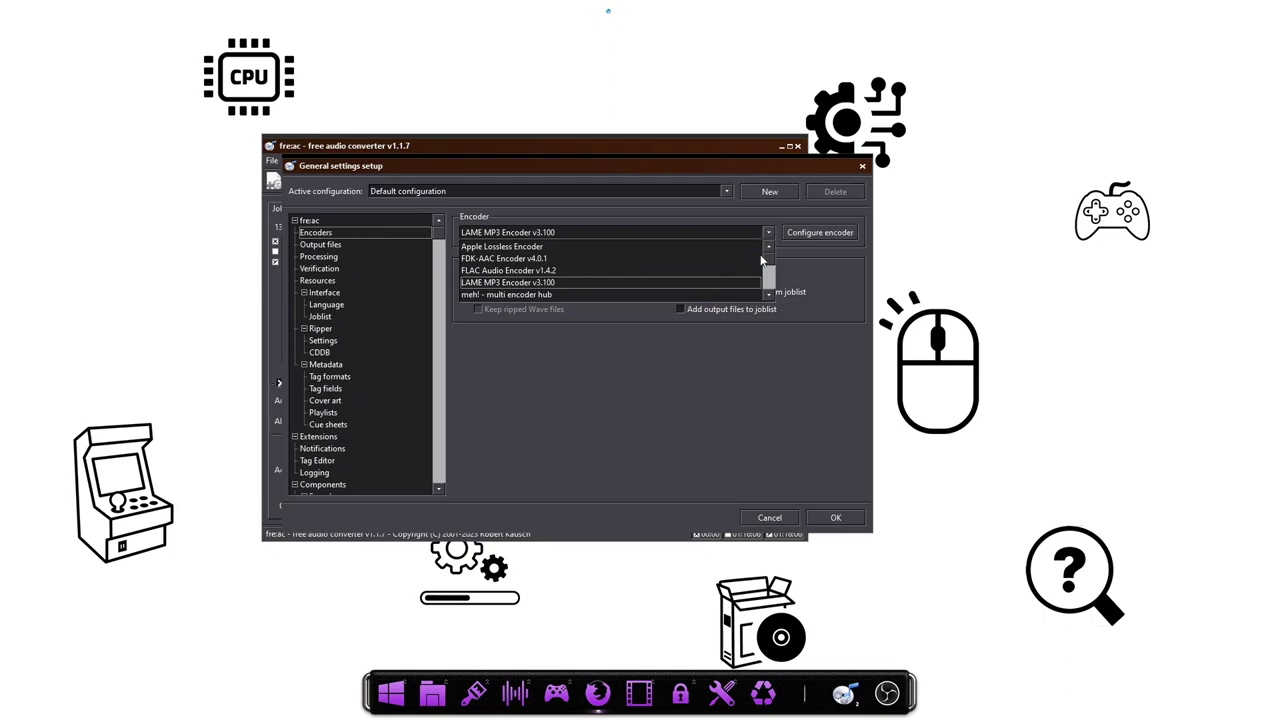
scroll(770, 270, "down", 1)
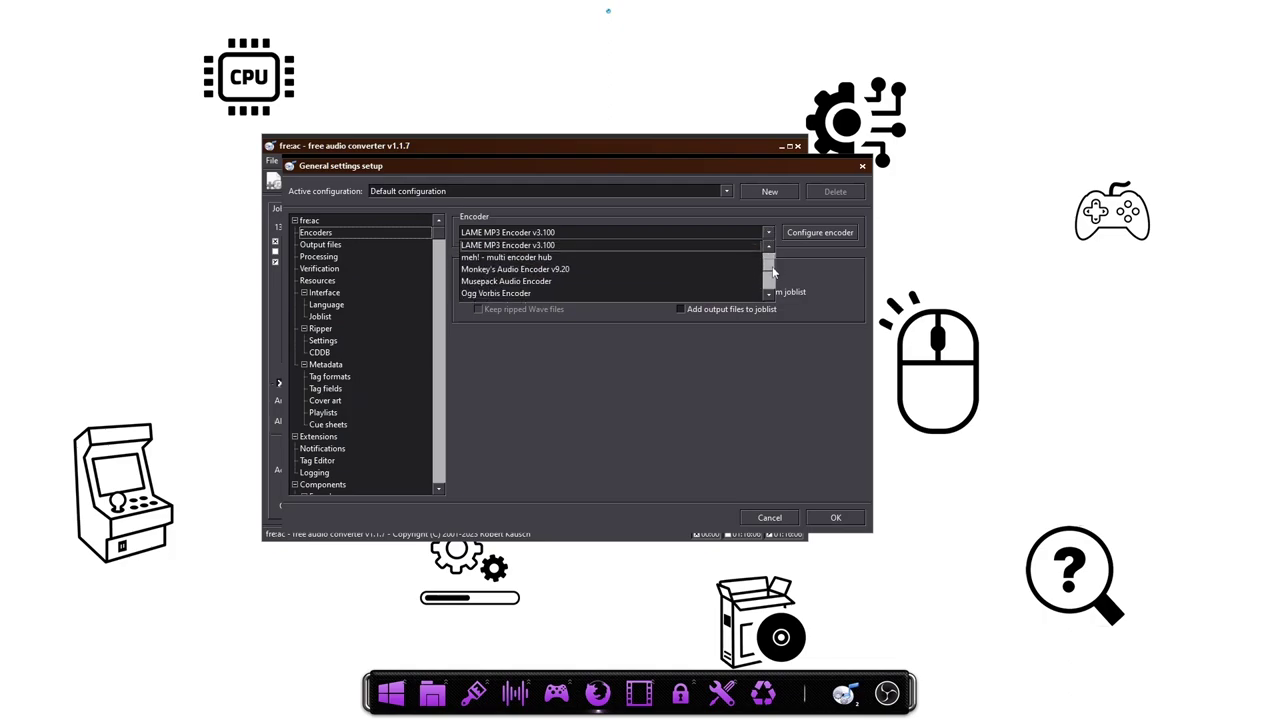
scroll(772, 272, "down", 2)
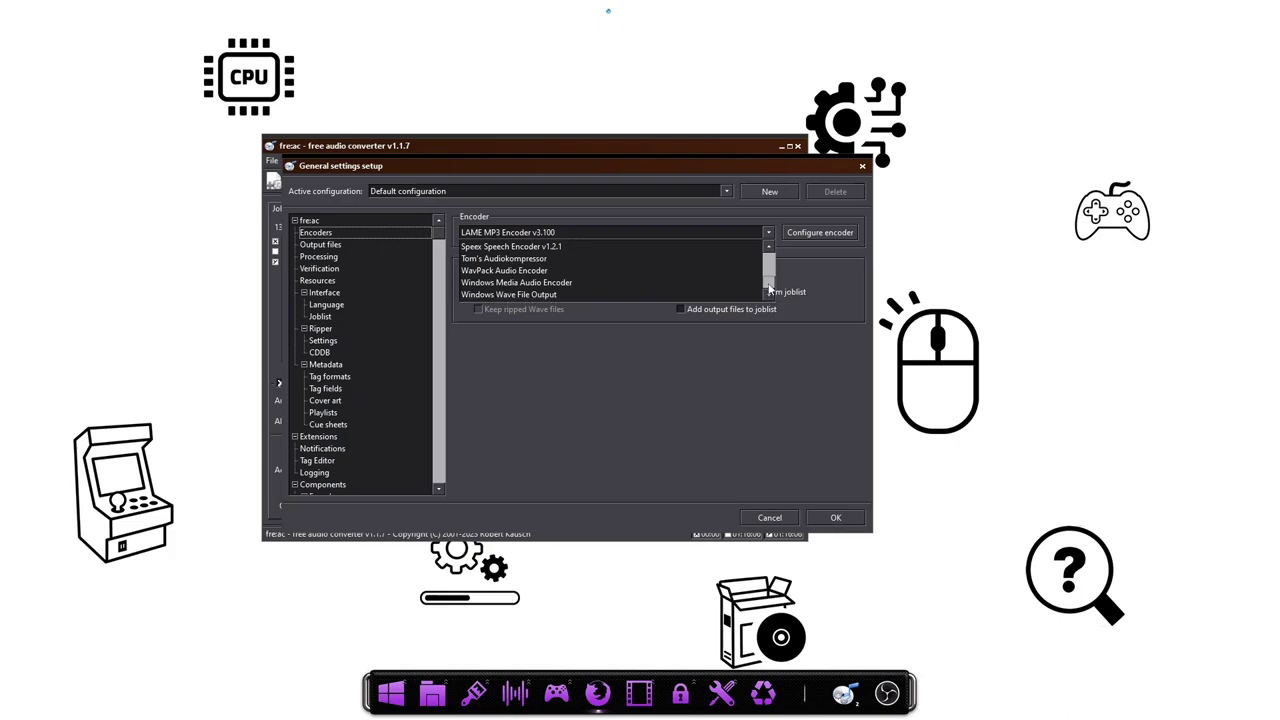
scroll(770, 285, "up", 3)
scroll(770, 270, "up", 1)
Select FLAC Audio Encoder v1.4.2 and review its format, expert tabs and presets without saving.
left_click(508, 271)
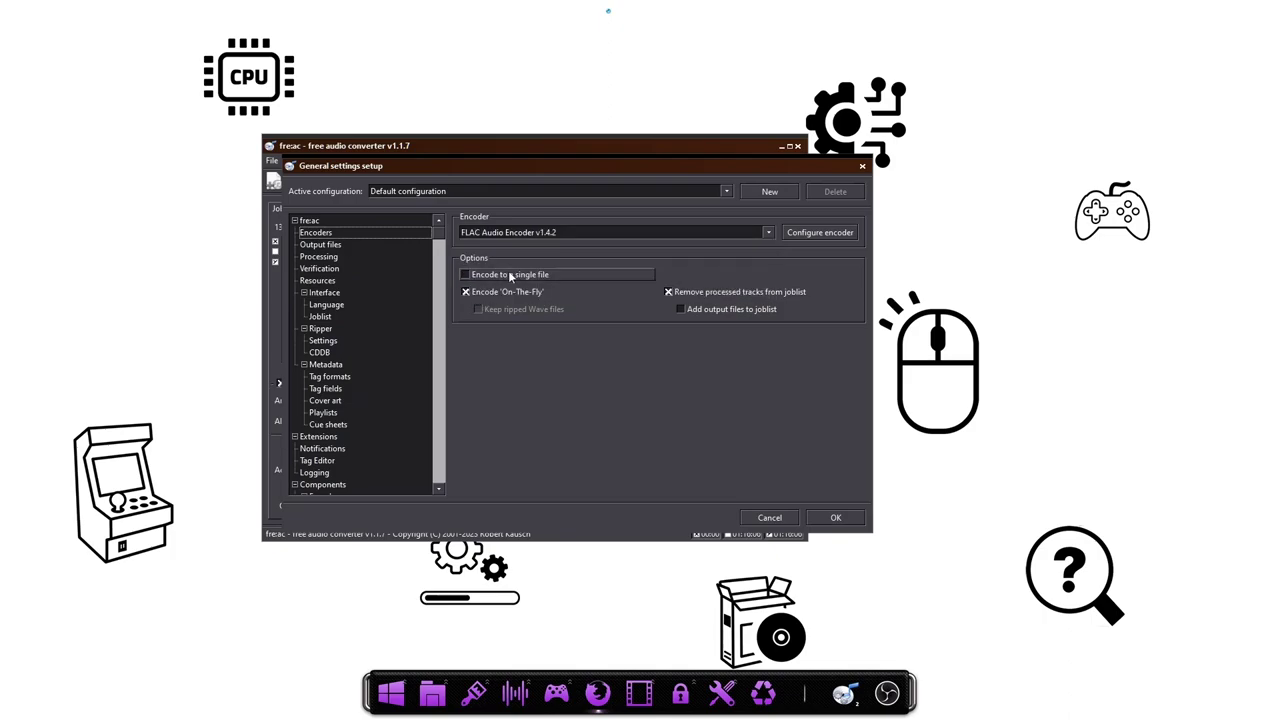
left_click(812, 233)
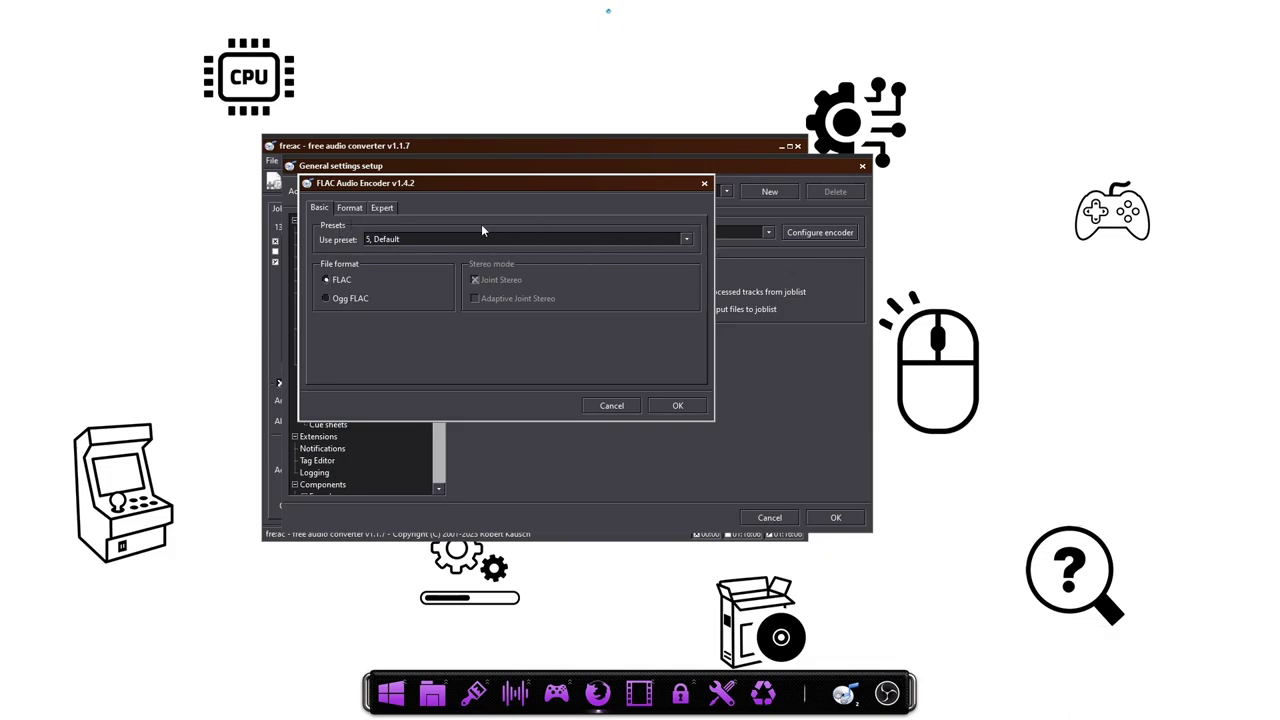
left_click(347, 210)
left_click(380, 209)
left_click(320, 209)
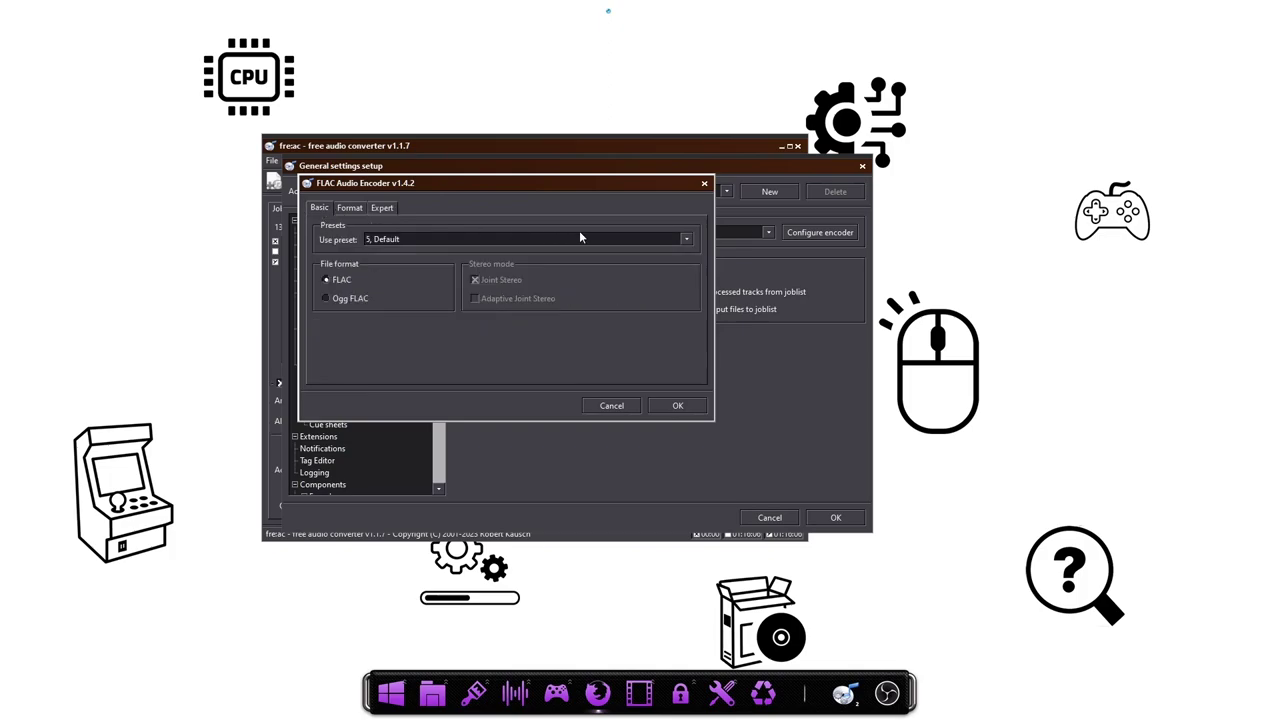
left_click(686, 241)
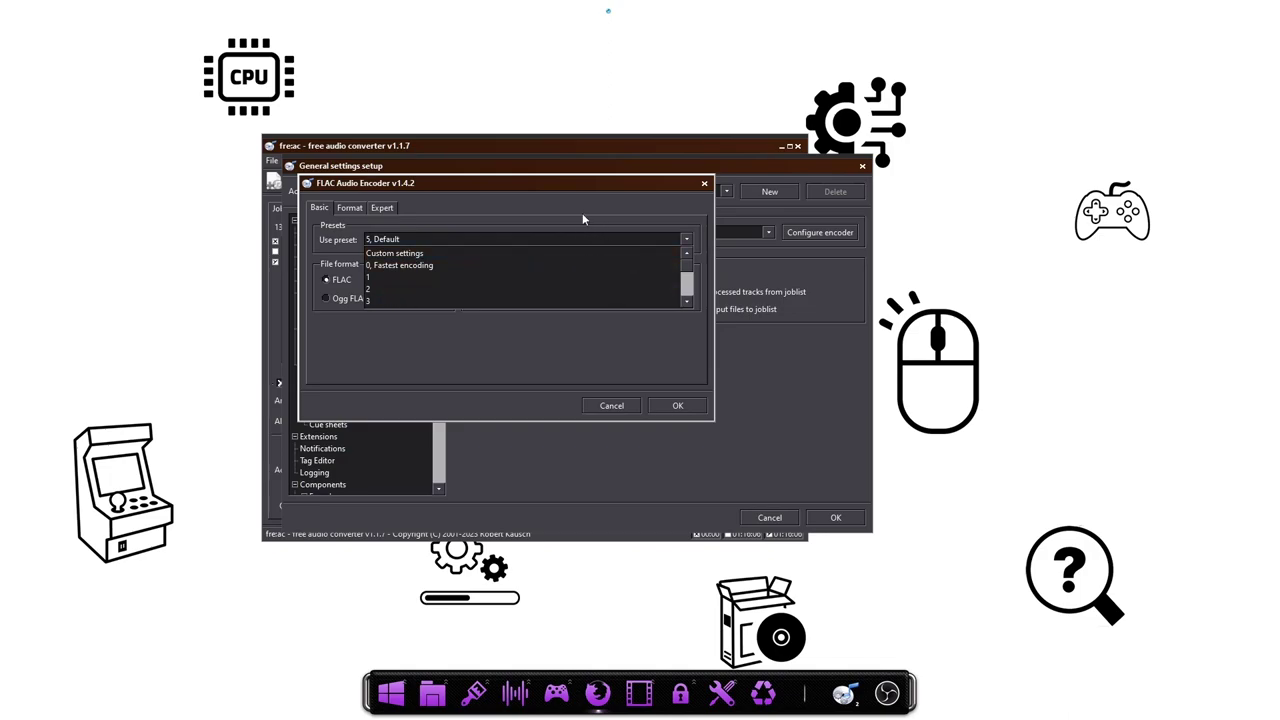
left_click(612, 405)
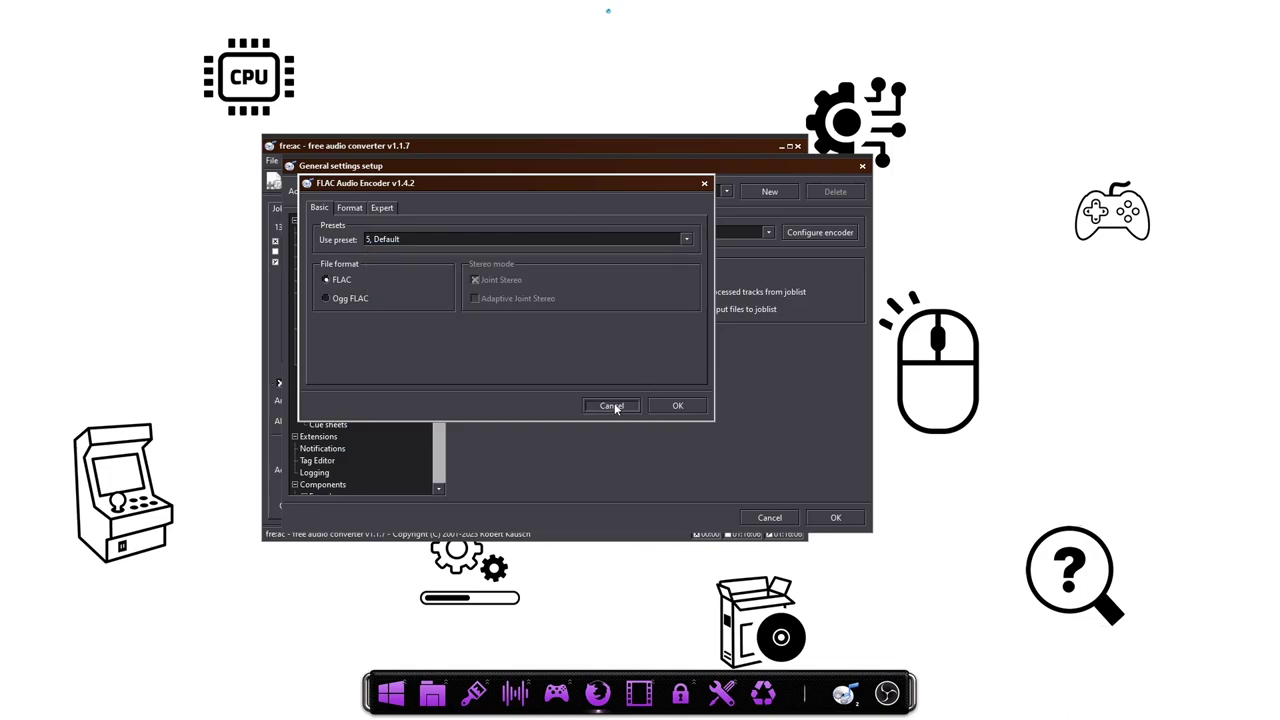
left_click(612, 405)
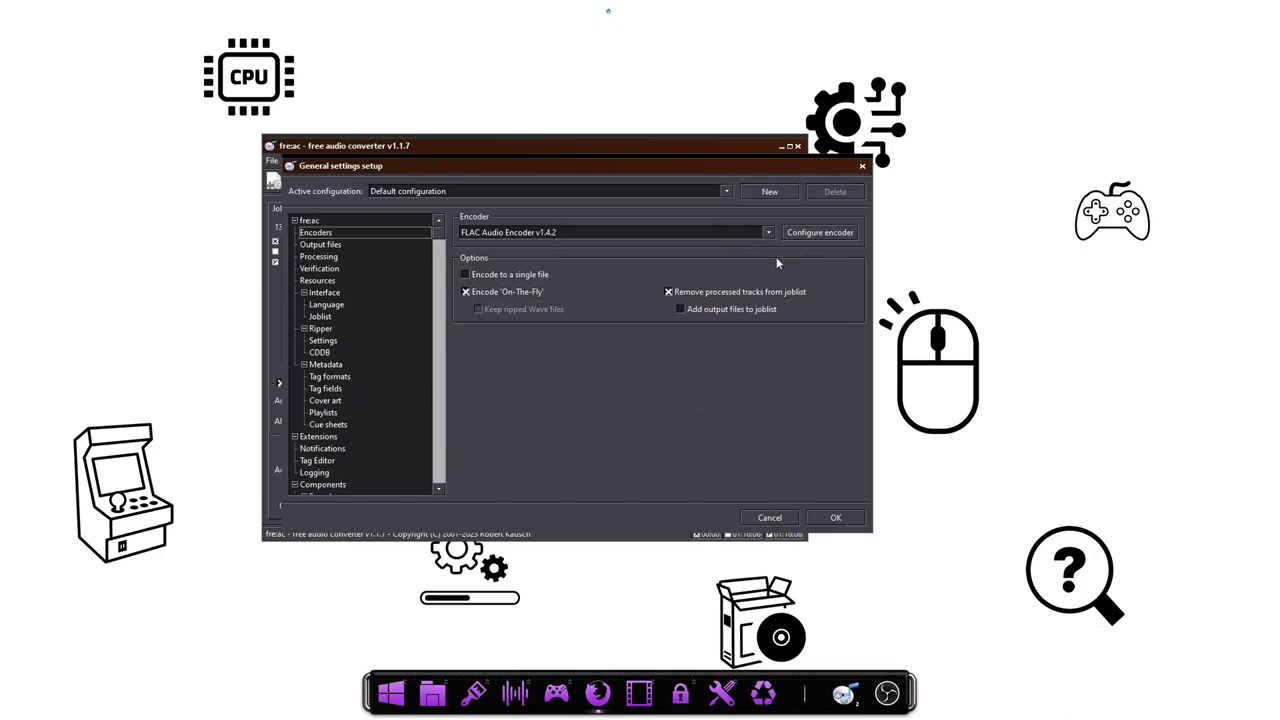
left_click(790, 520)
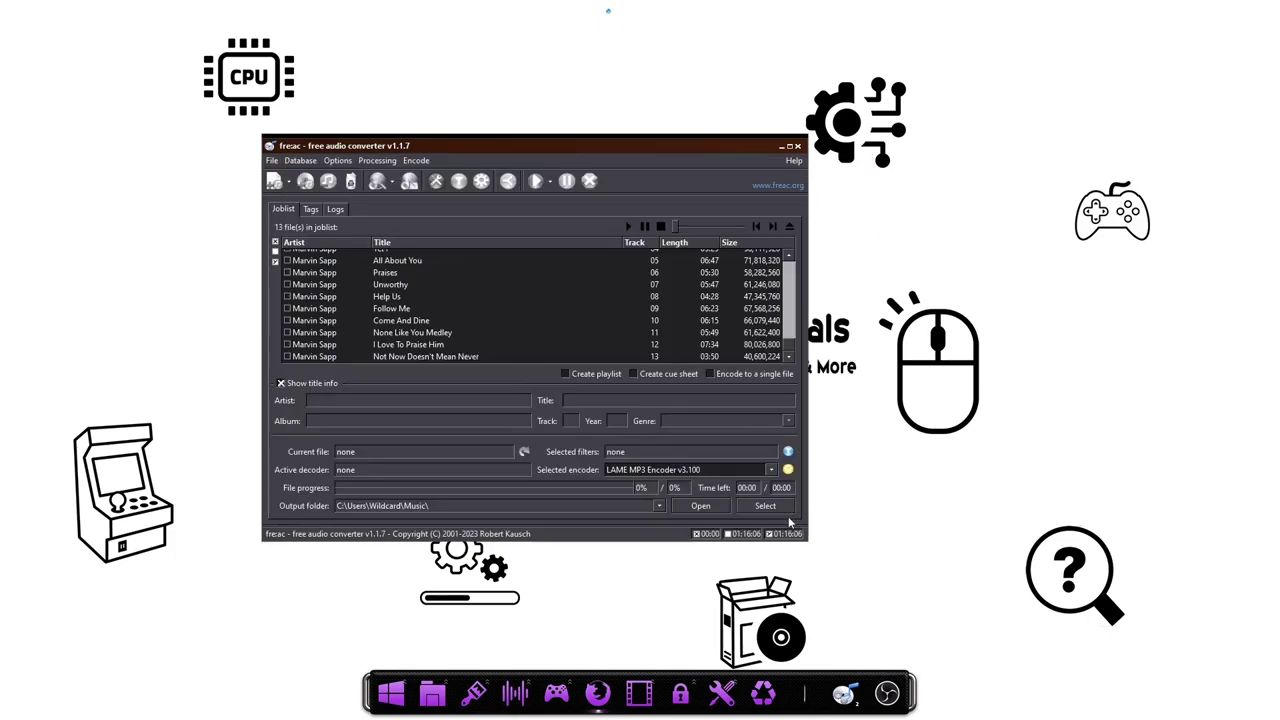
left_click(342, 161)
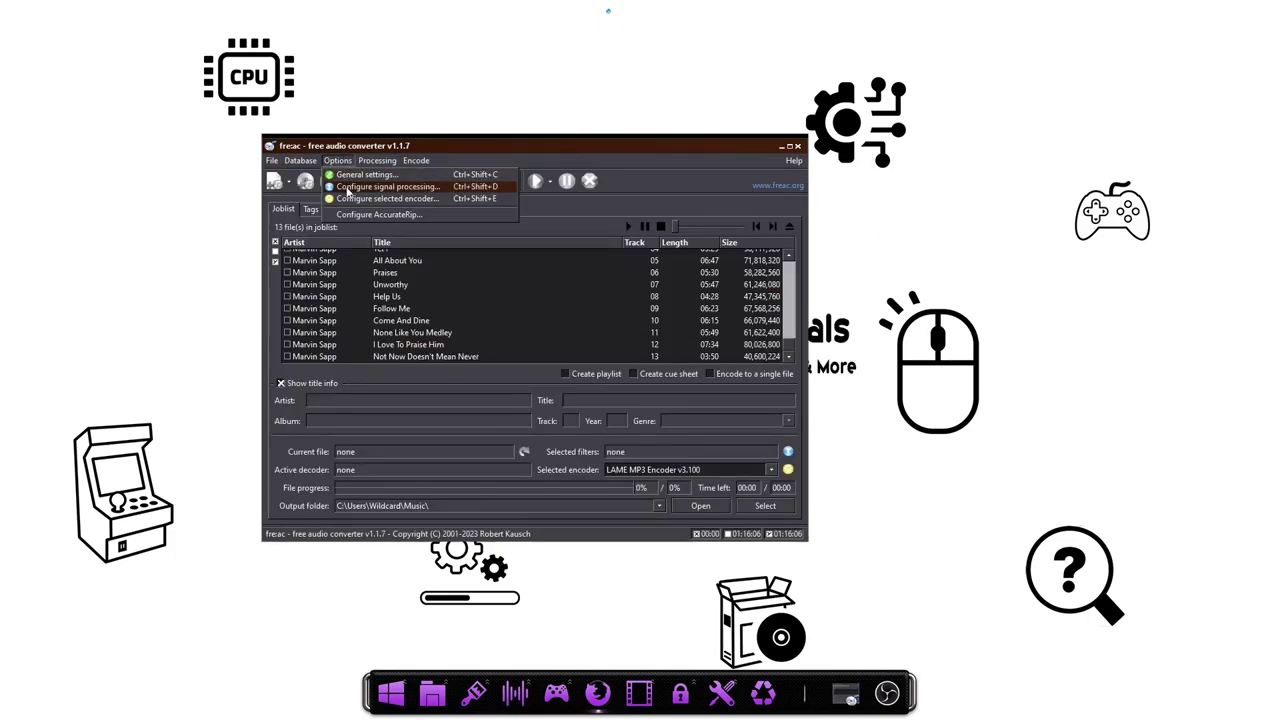
left_click(395, 161)
left_click(338, 161)
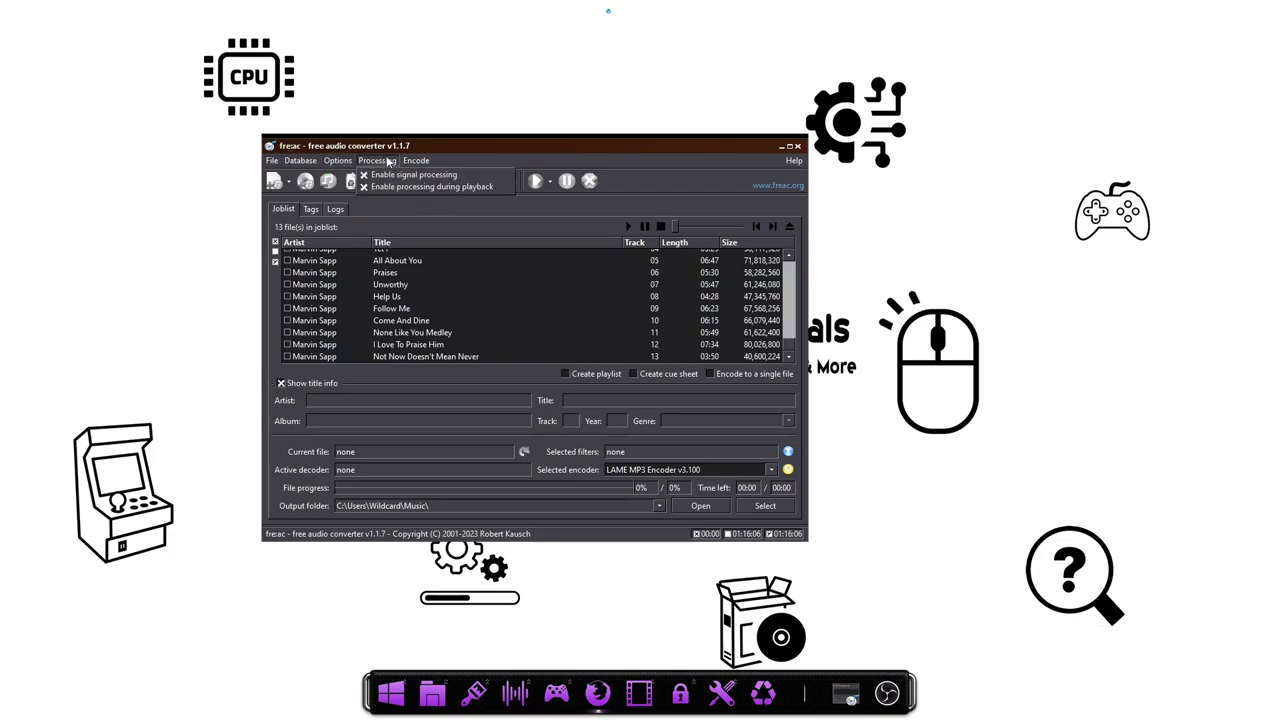
left_click(388, 162)
left_click(387, 162)
mouse_move(416, 163)
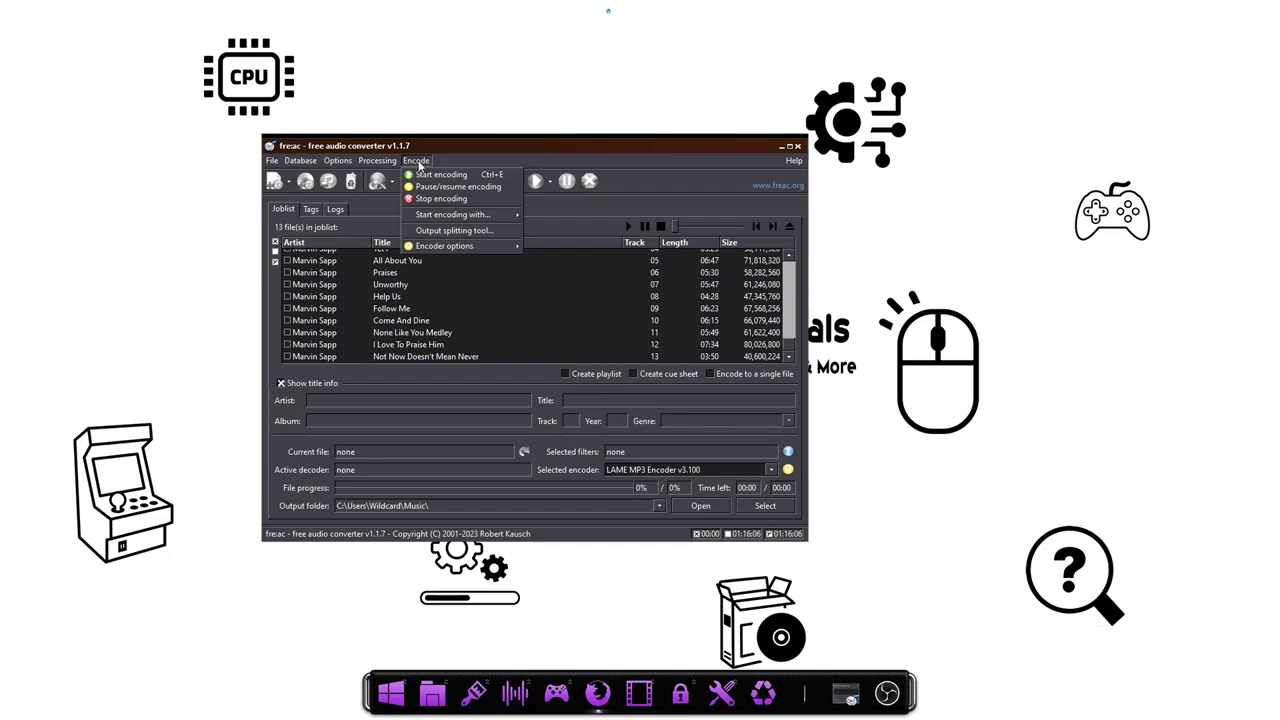
left_click(417, 163)
left_click(418, 164)
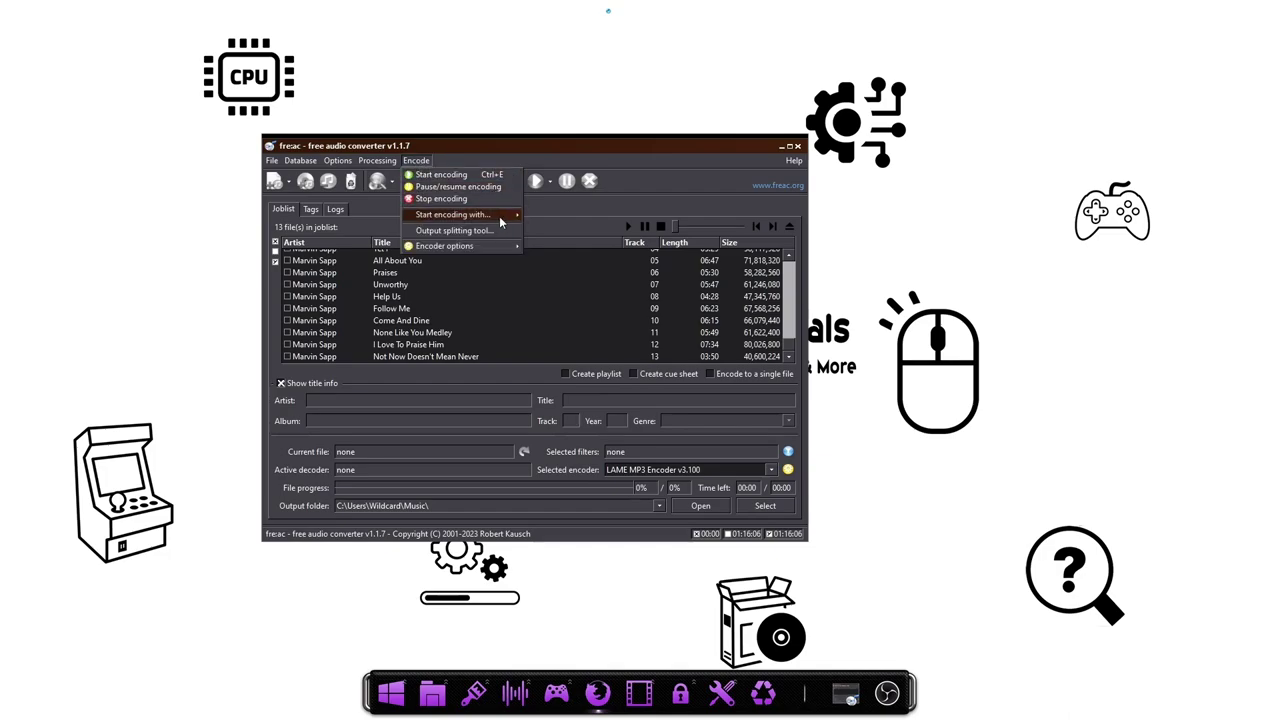
mouse_move(500, 215)
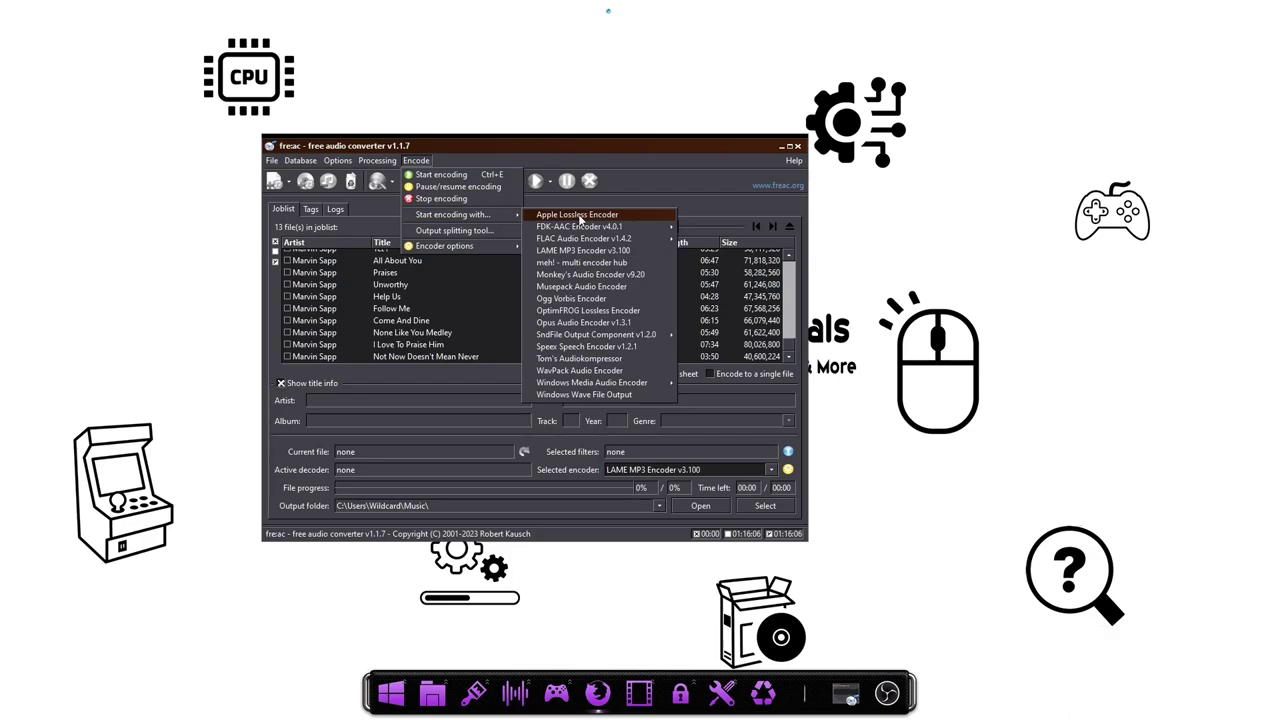
mouse_move(583, 230)
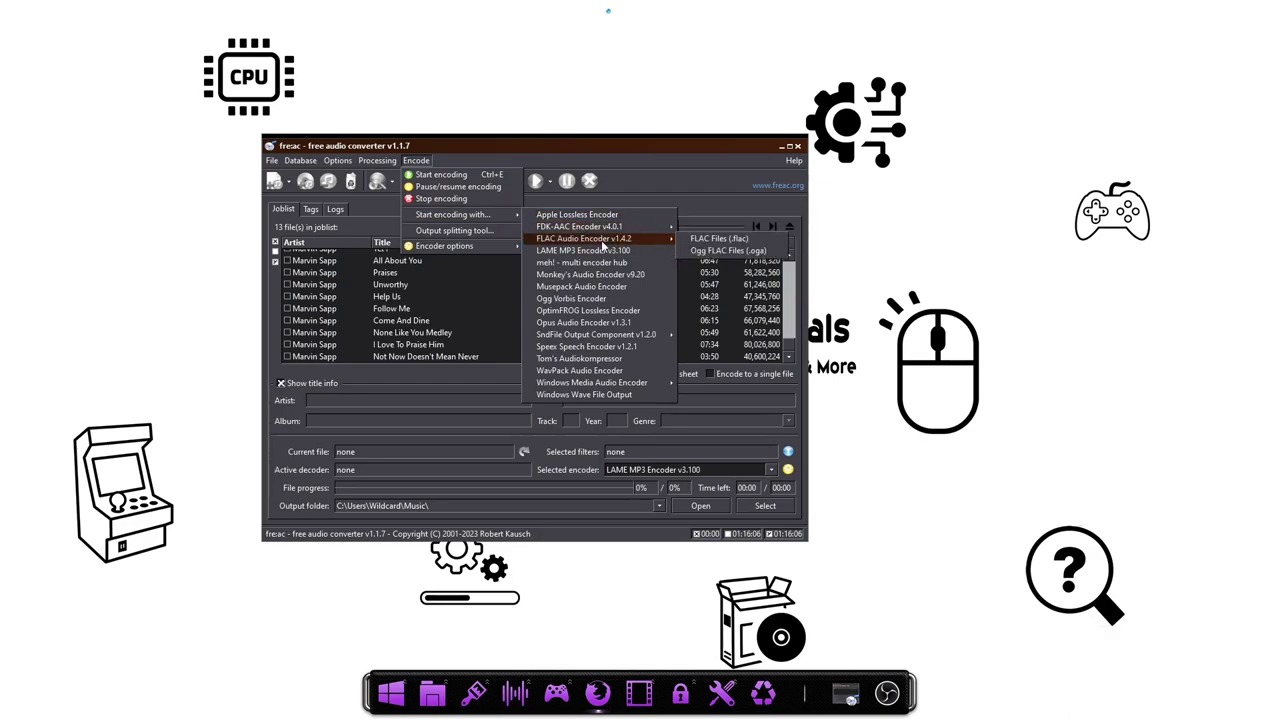
left_click(587, 150)
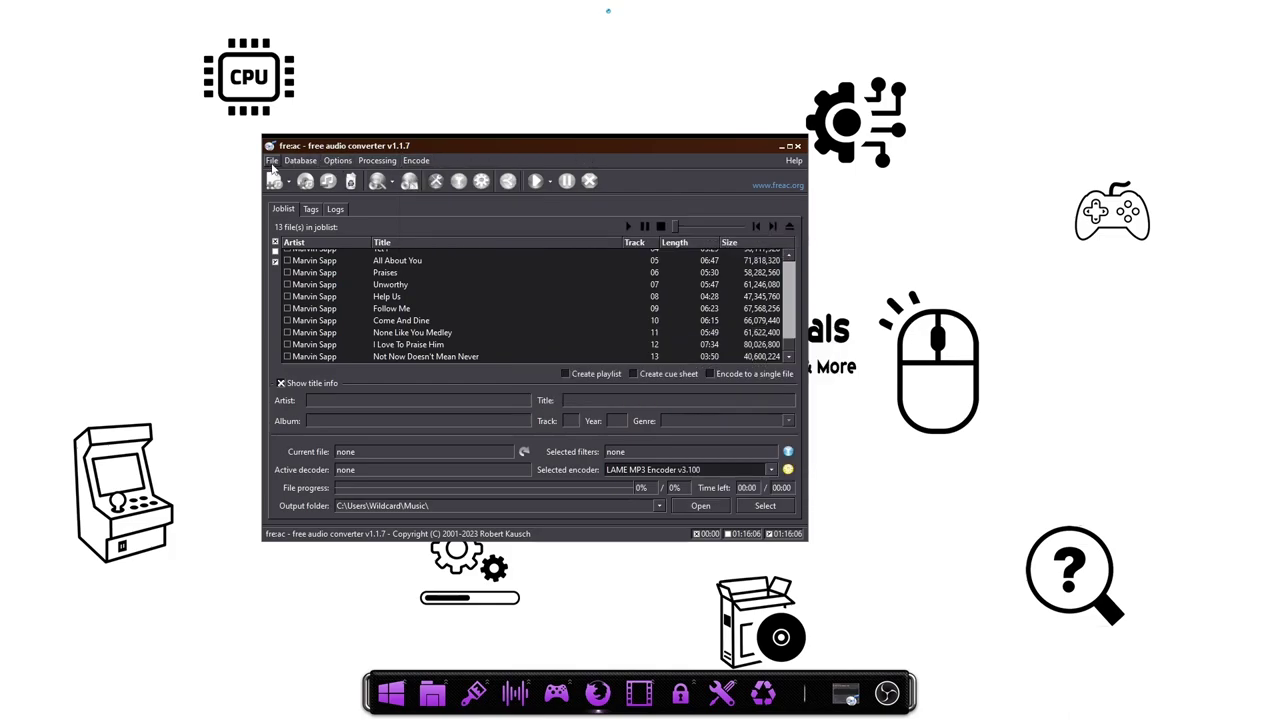
left_click(270, 162)
mouse_move(296, 163)
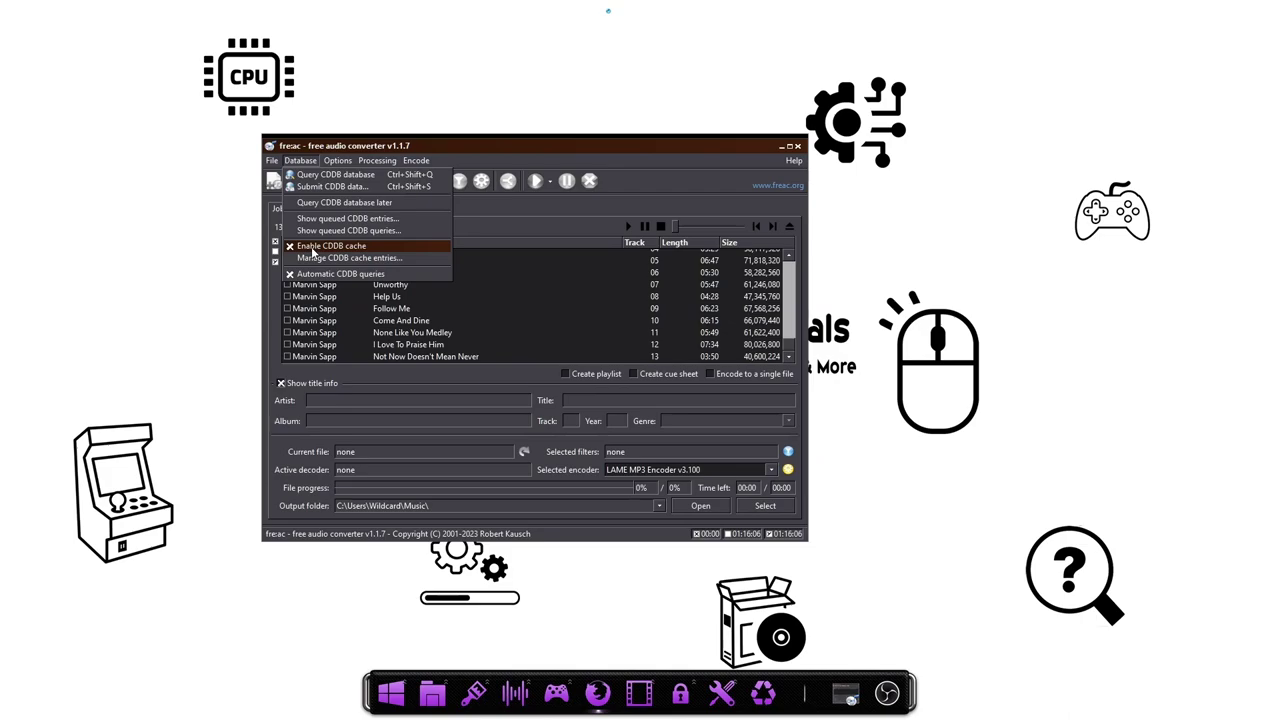
mouse_move(350, 161)
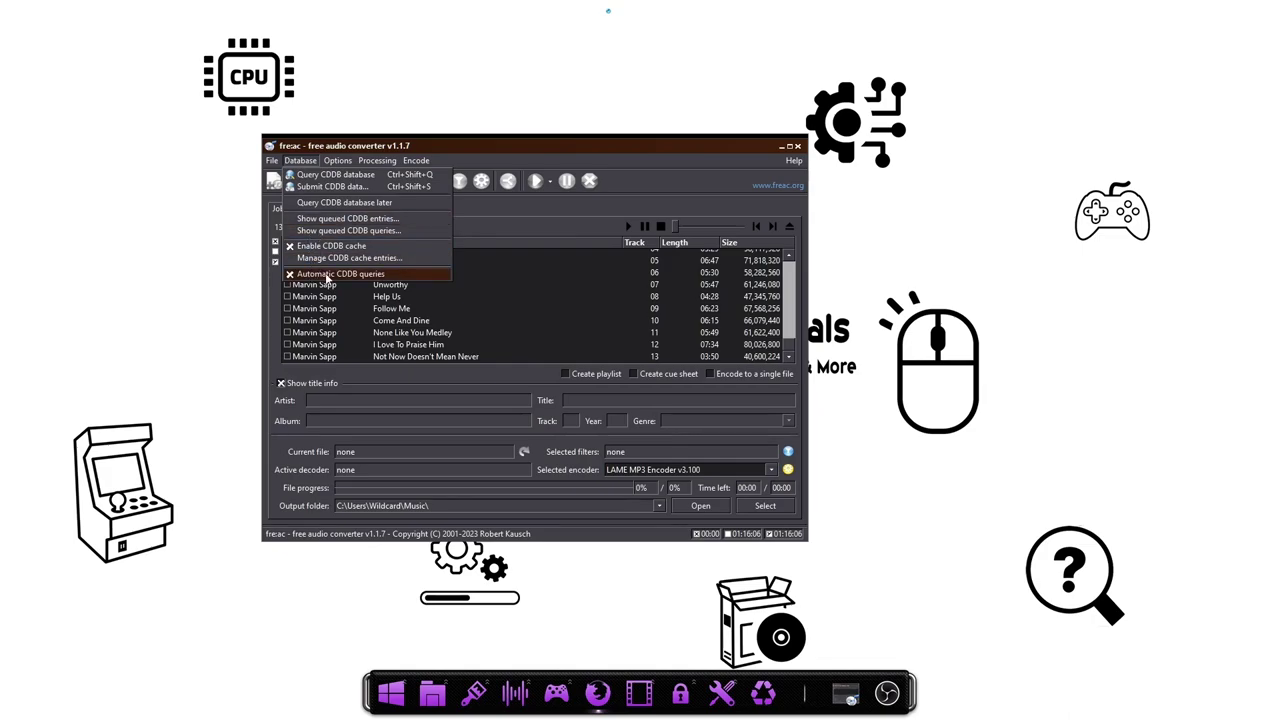
Close the CDDB menu and check every track in the joblist.
left_click(516, 146)
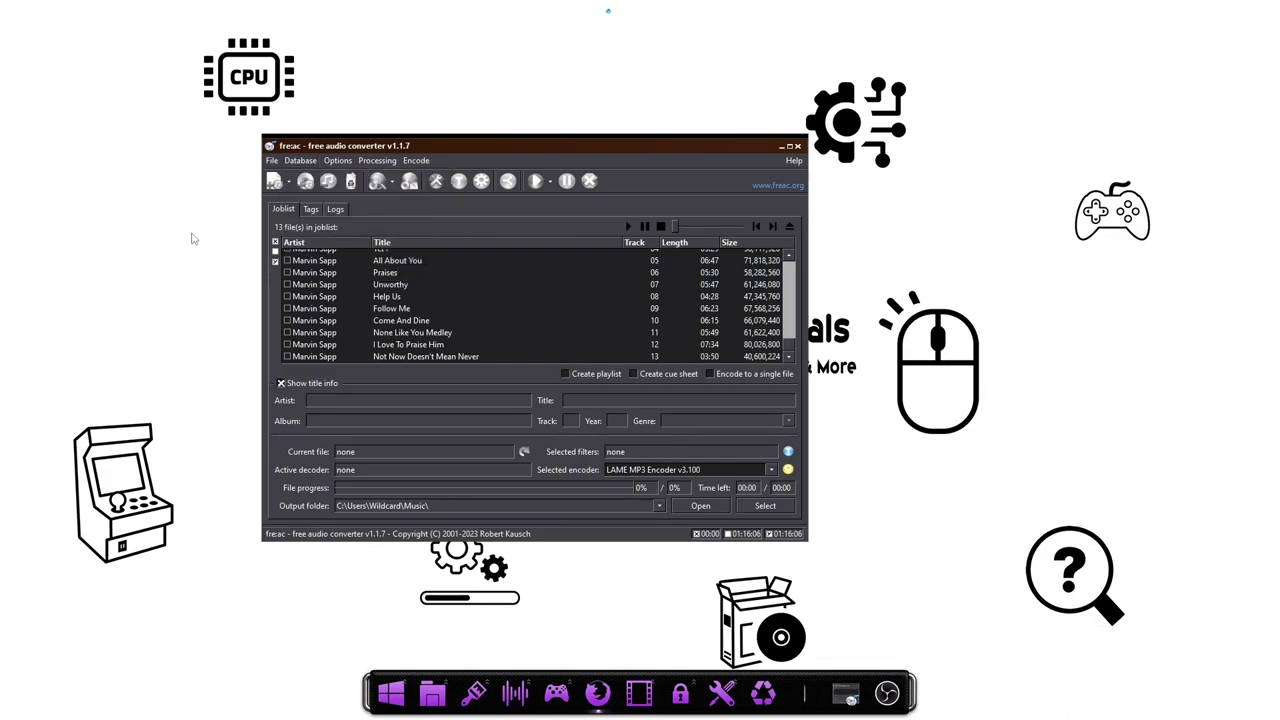
scroll(335, 285, "up", 2)
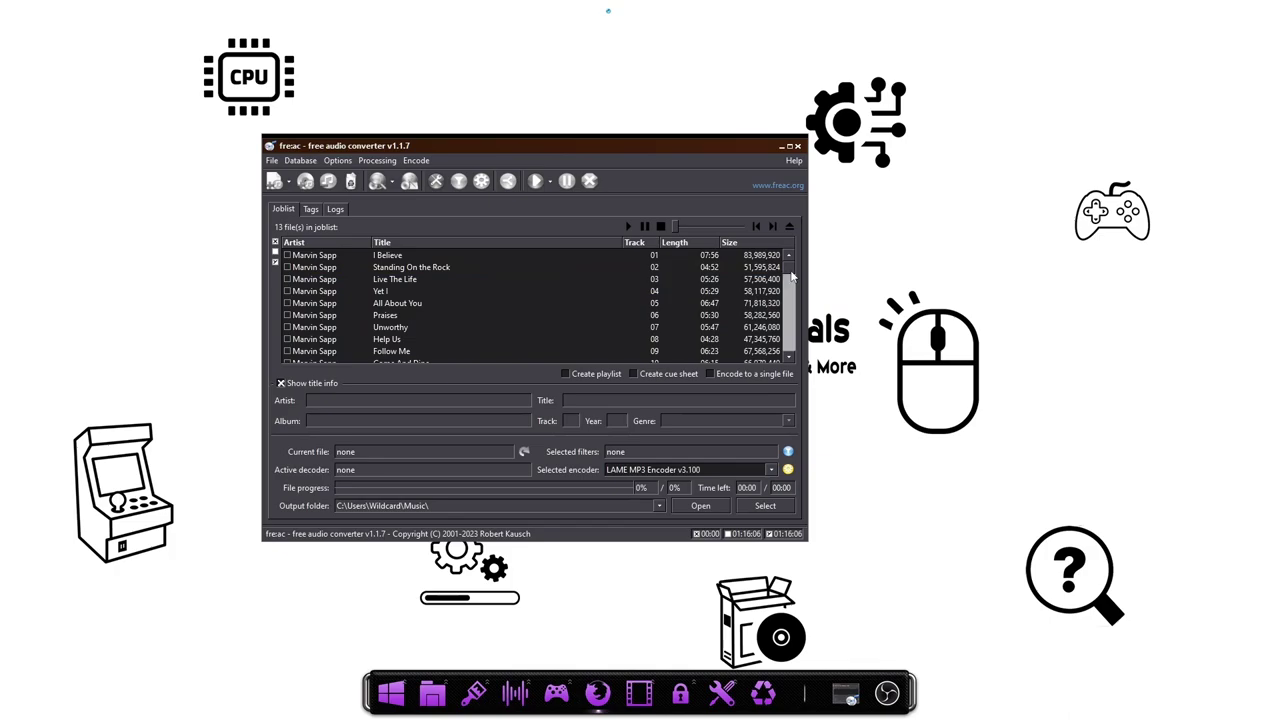
scroll(790, 335, "down", 1)
scroll(790, 345, "down", 1)
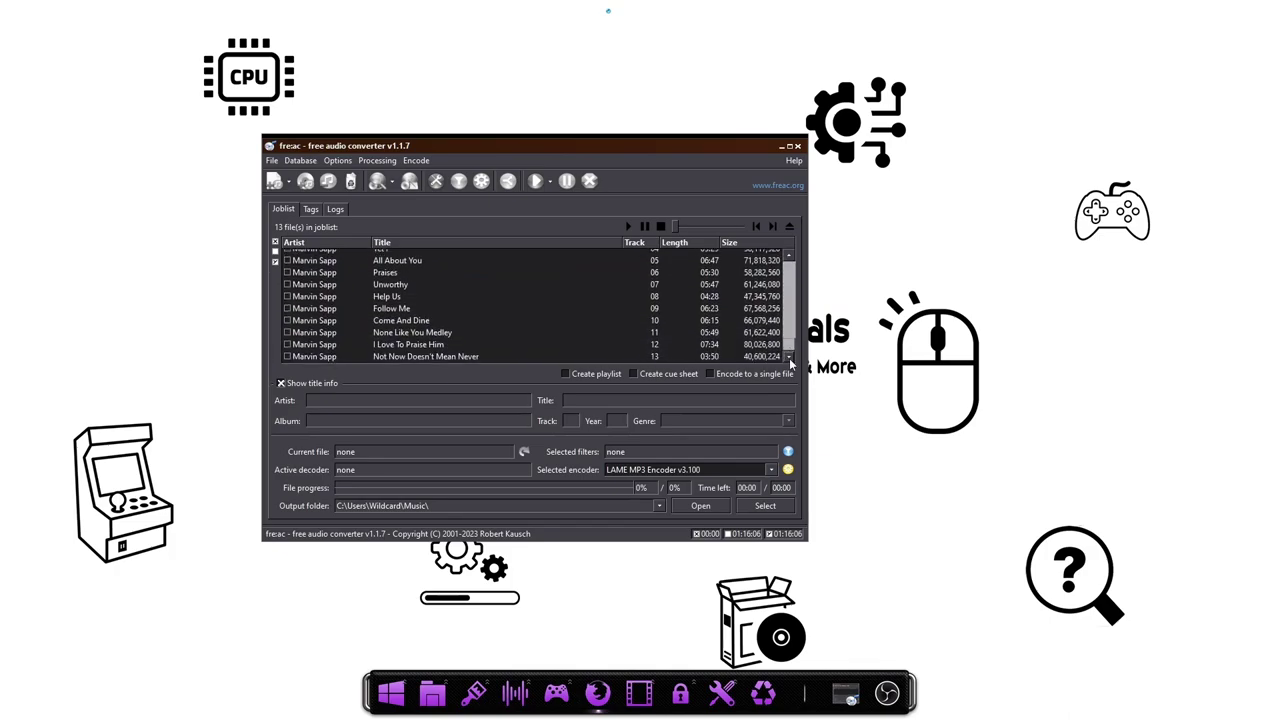
scroll(785, 340, "up", 2)
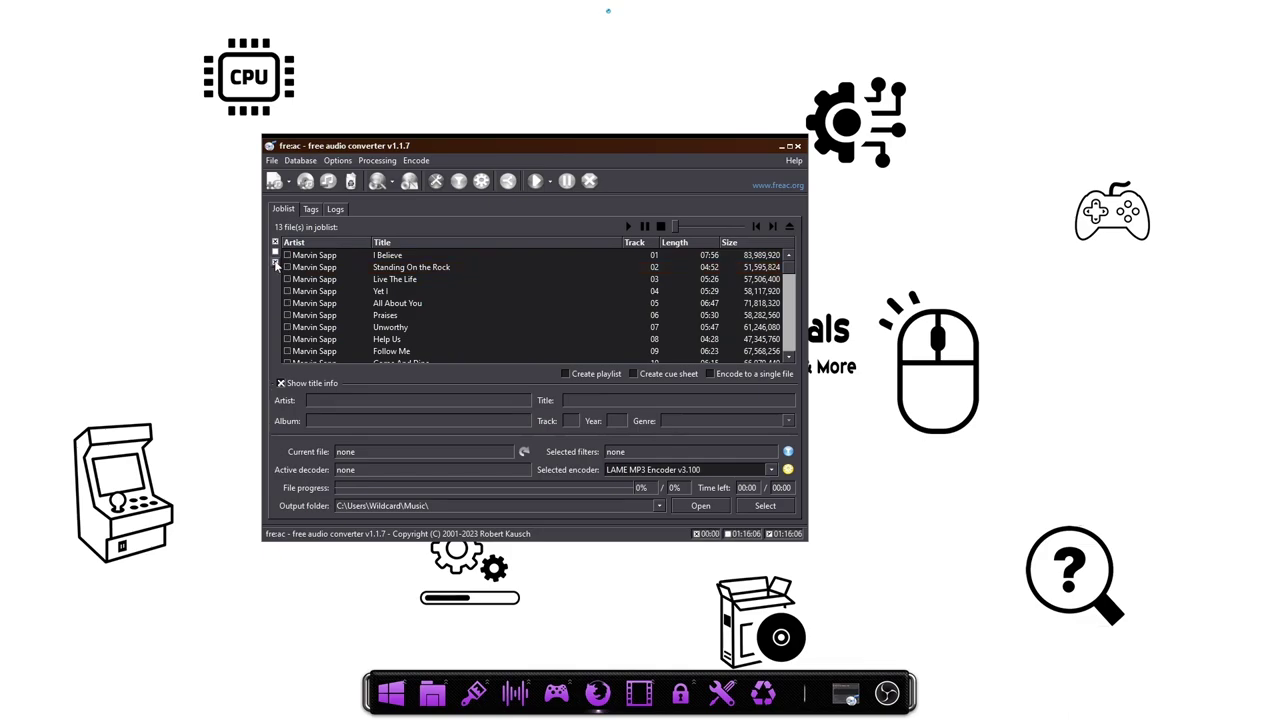
left_click(276, 264)
Remove 'Live The Life', then clear the remaining tracks and nudge the window slightly.
right_click(357, 277)
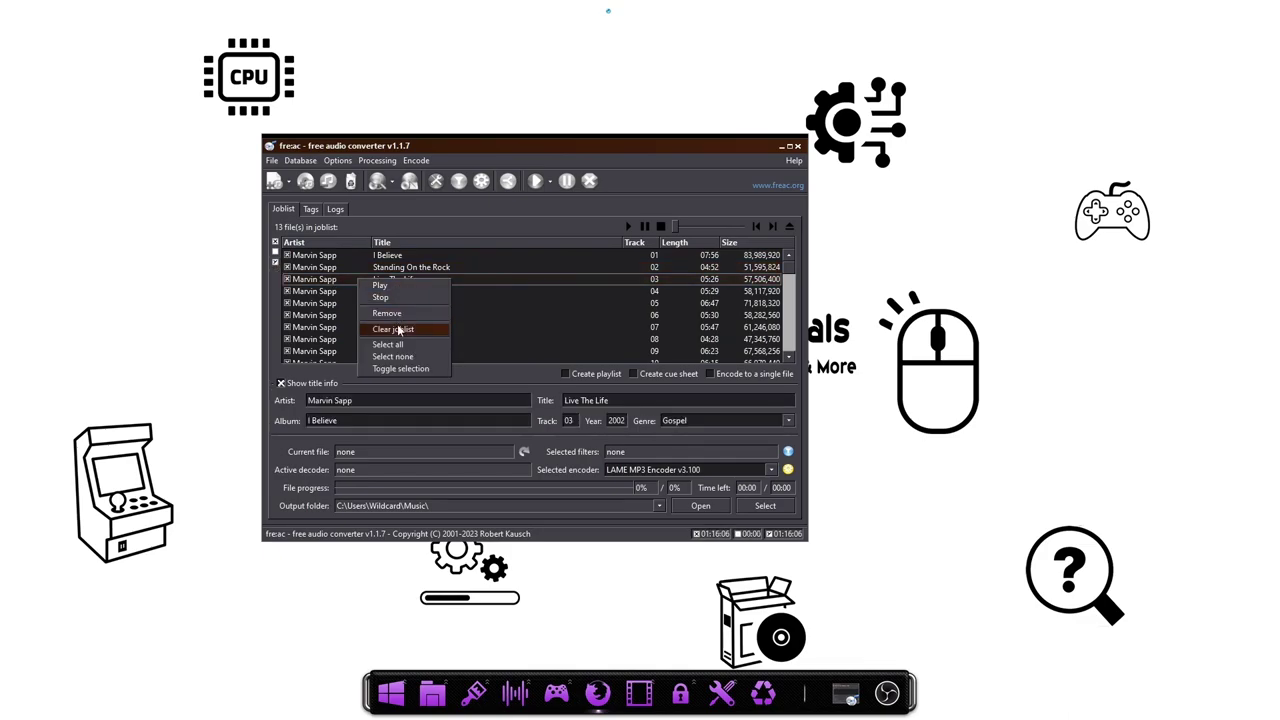
left_click(387, 313)
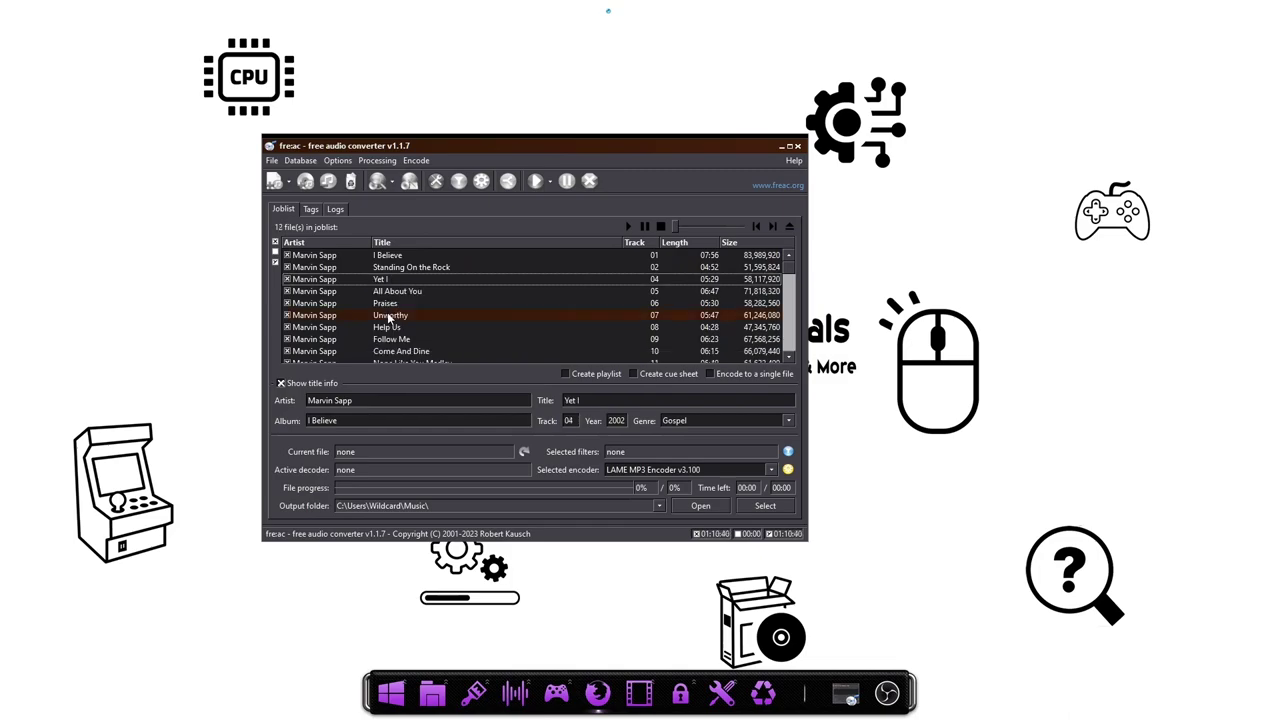
right_click(323, 290)
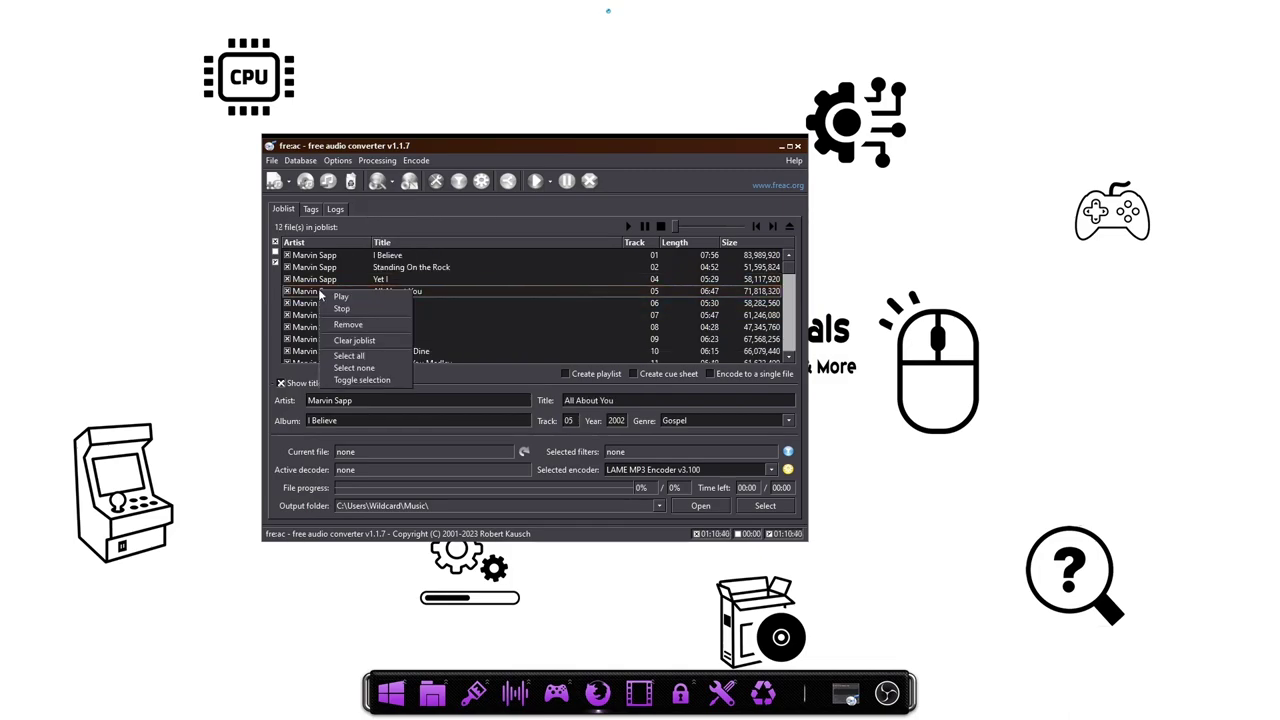
left_click(379, 341)
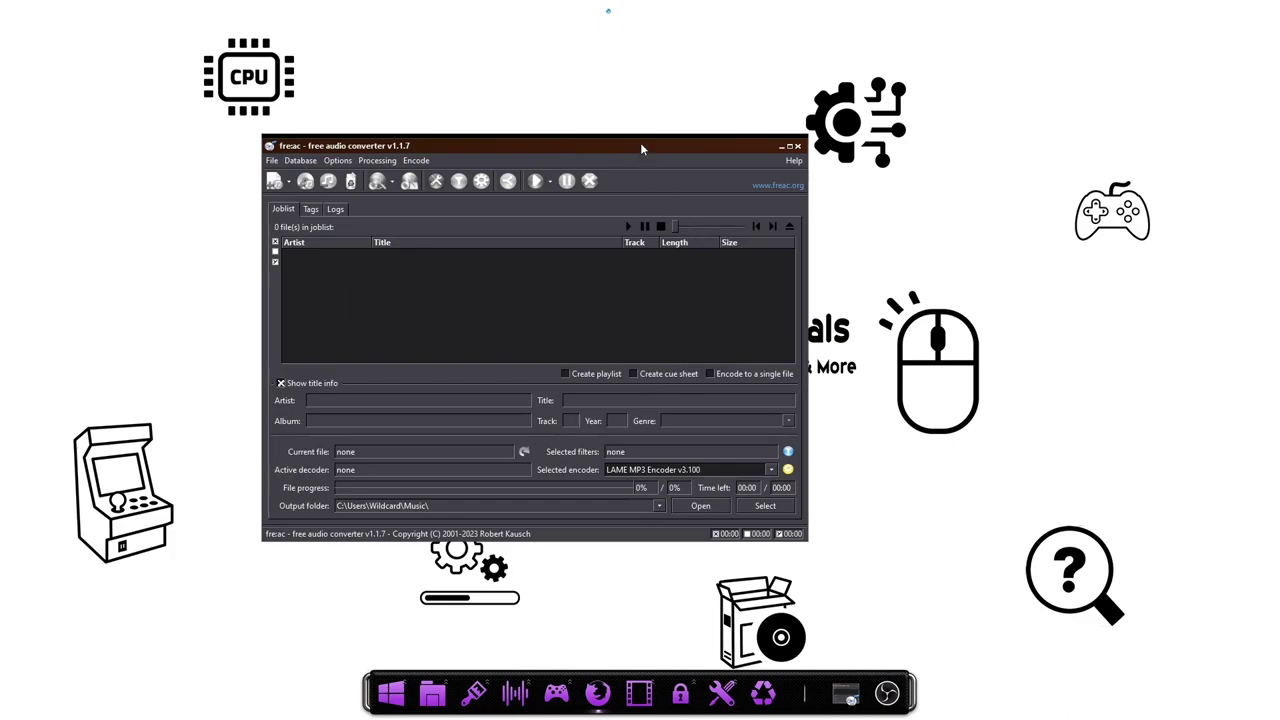
left_click_drag(640, 145, 670, 140)
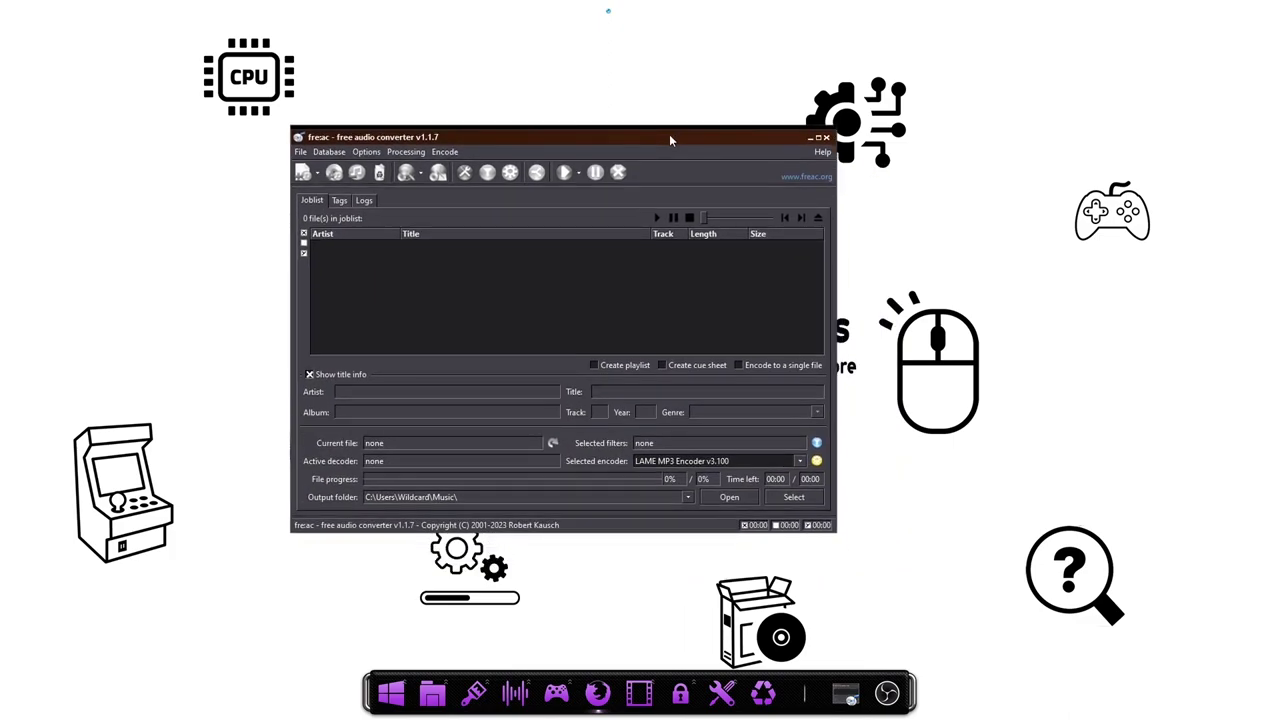